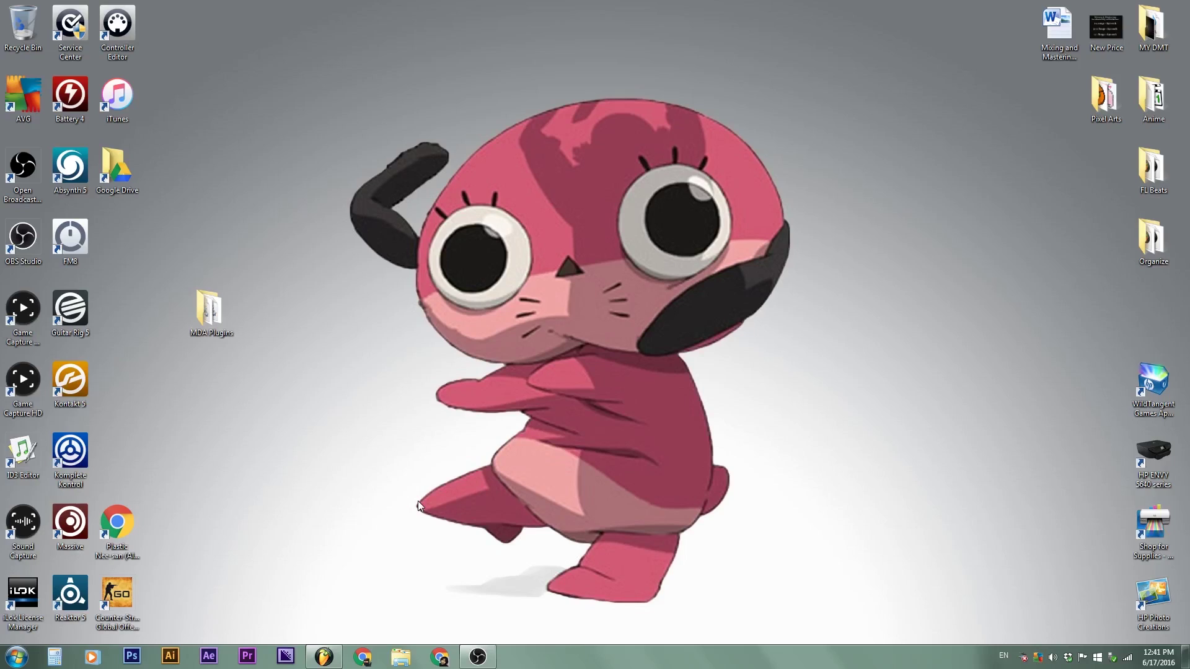
Open the OS (C:) drive from Computer in the Start menu.
left_click(14, 657)
left_click(222, 512)
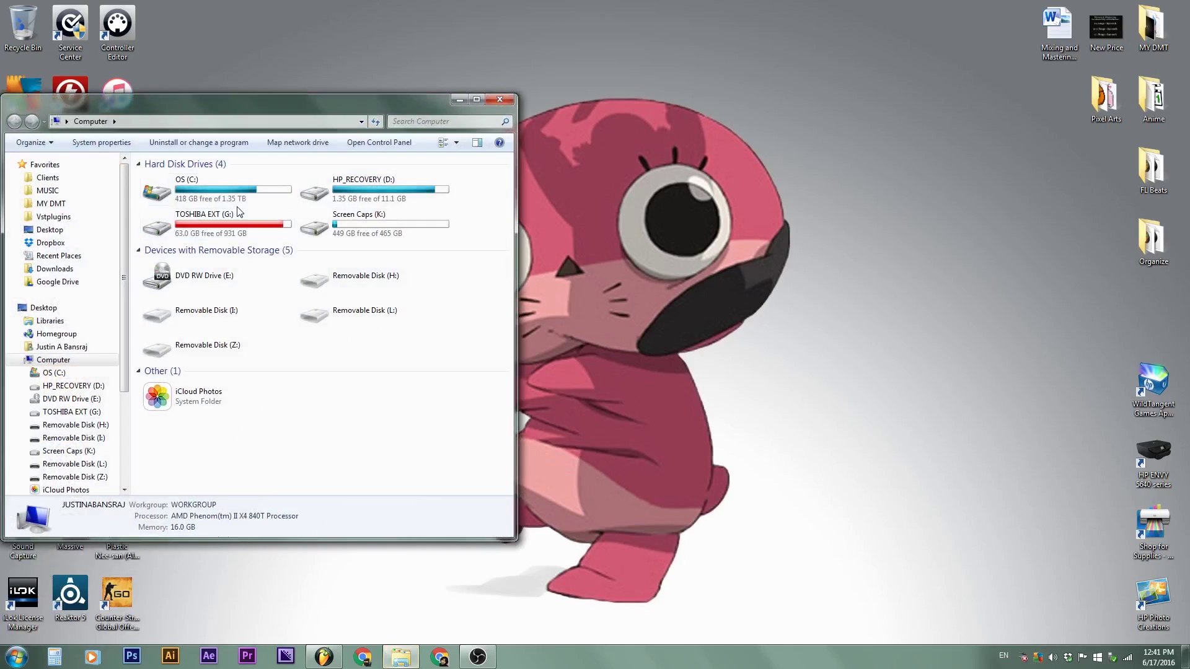
double_click(234, 194)
left_click_drag(277, 109, 590, 116)
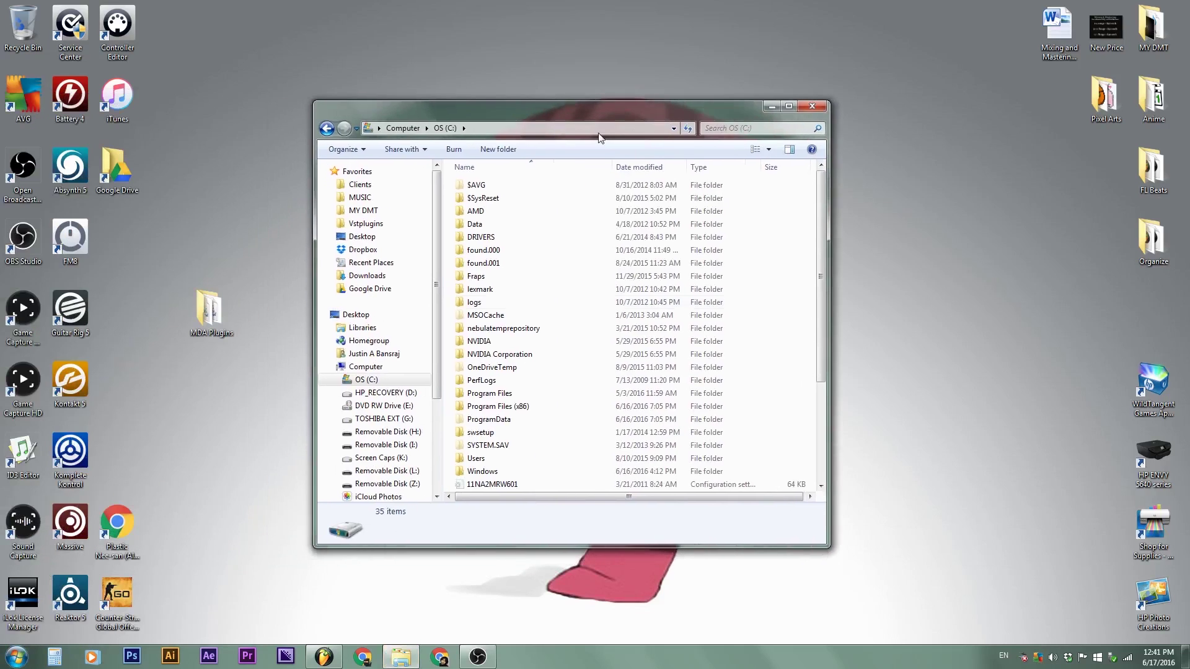
Go into Program Files (x86) and open VstPlugins to view its 140 plugin files.
left_click(552, 380)
left_click(514, 412)
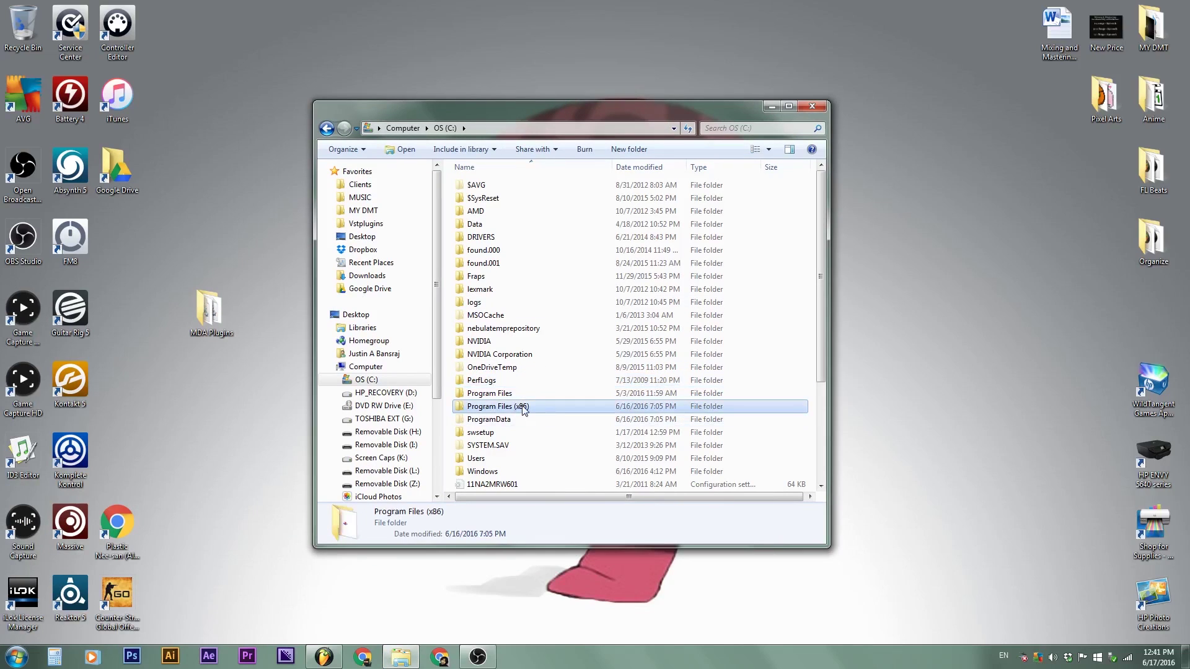
double_click(522, 407)
left_click(541, 392)
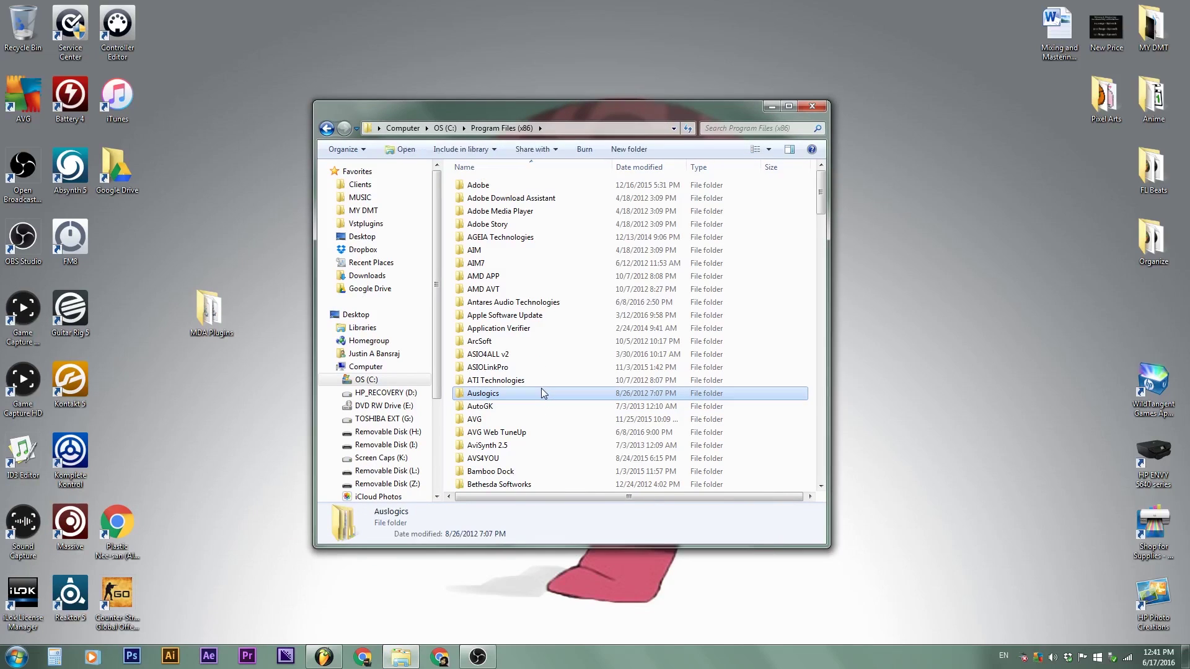
type("vst")
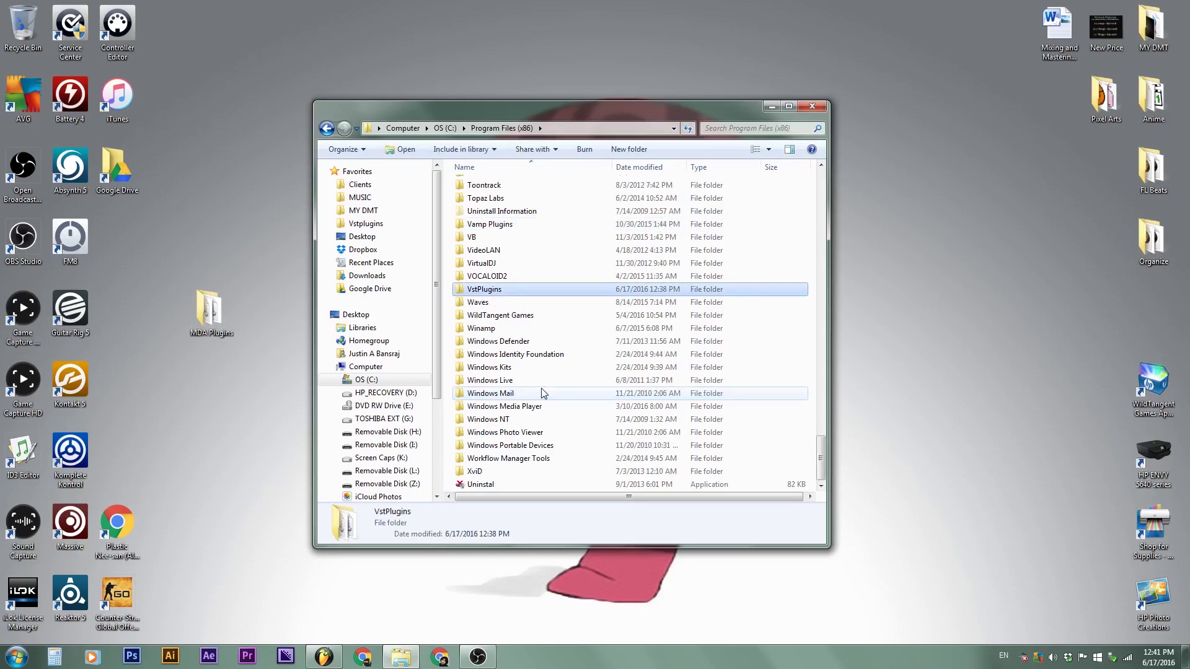
key("Return")
scroll(545, 375, "down", 10)
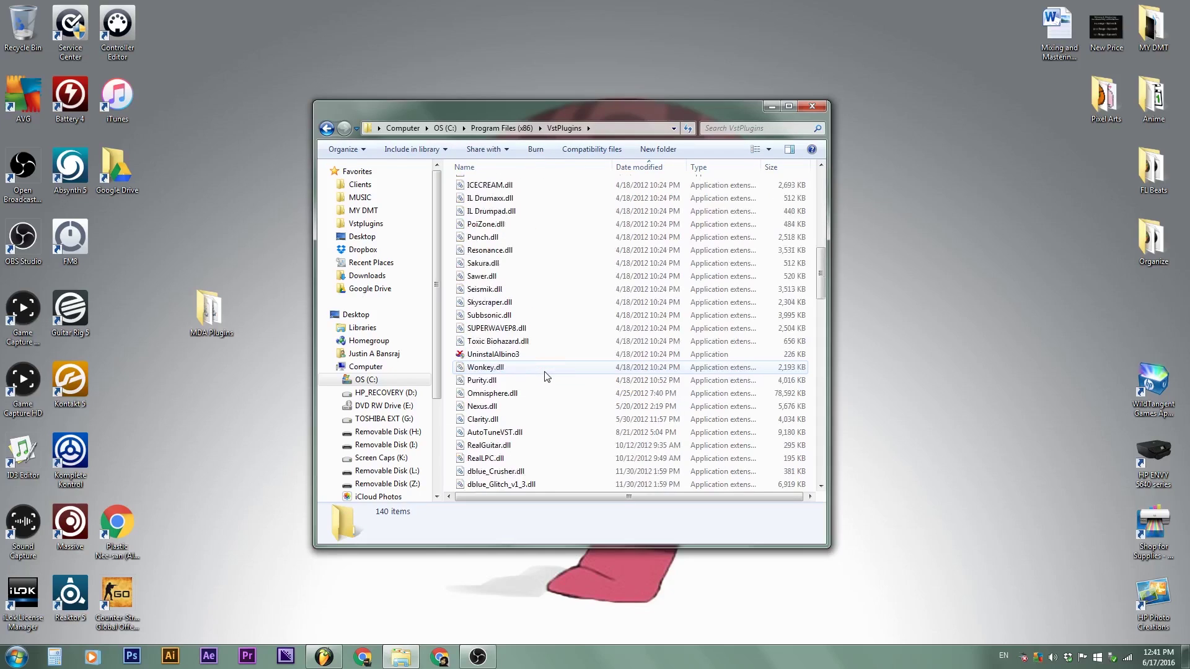
scroll(533, 390, "down", 10)
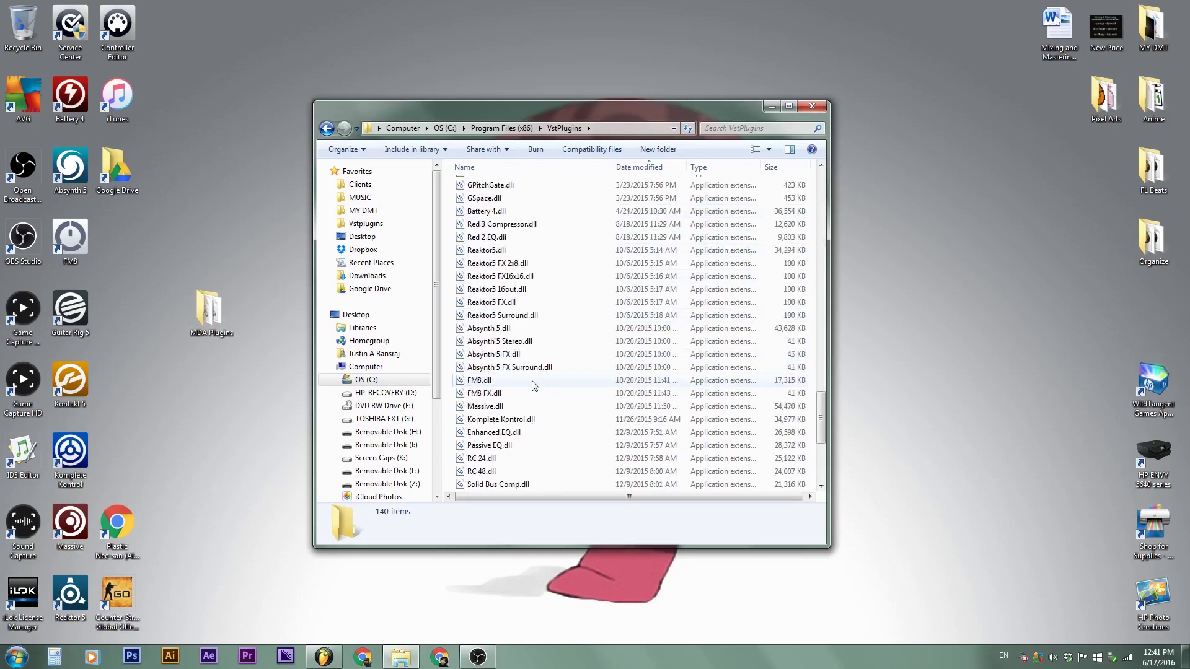
scroll(526, 397, "up", 10)
scroll(524, 371, "down", 8)
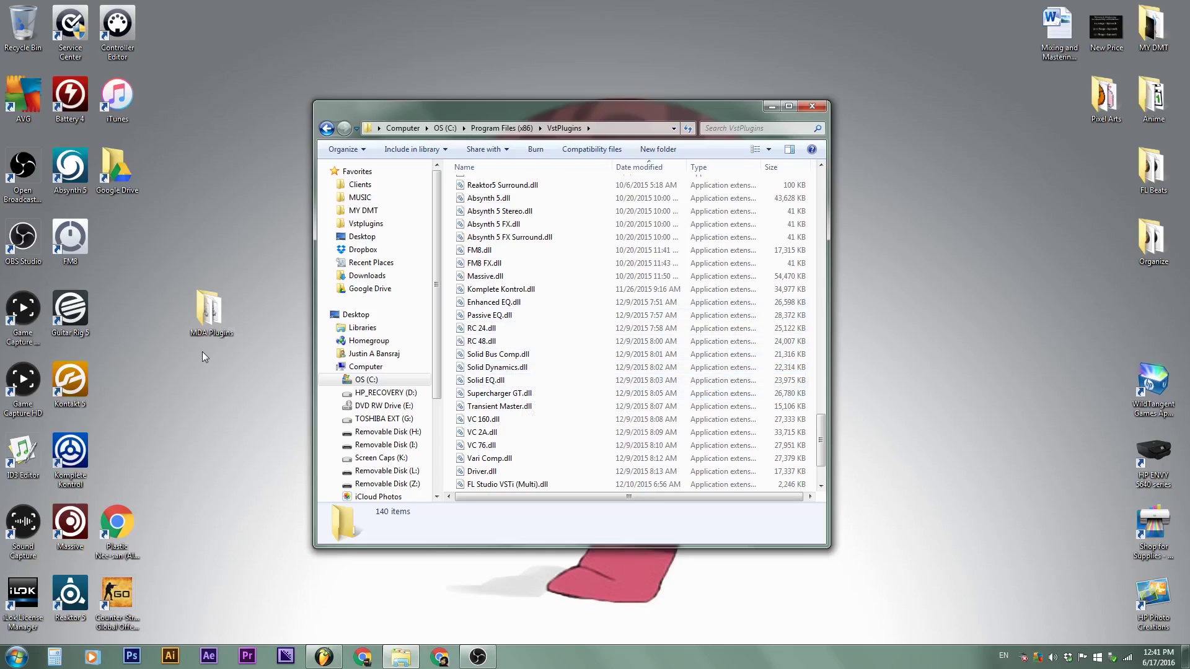
Open the desktop MDA Plugins folder beside VstPlugins and select all 31 files.
left_click_drag(629, 118, 831, 86)
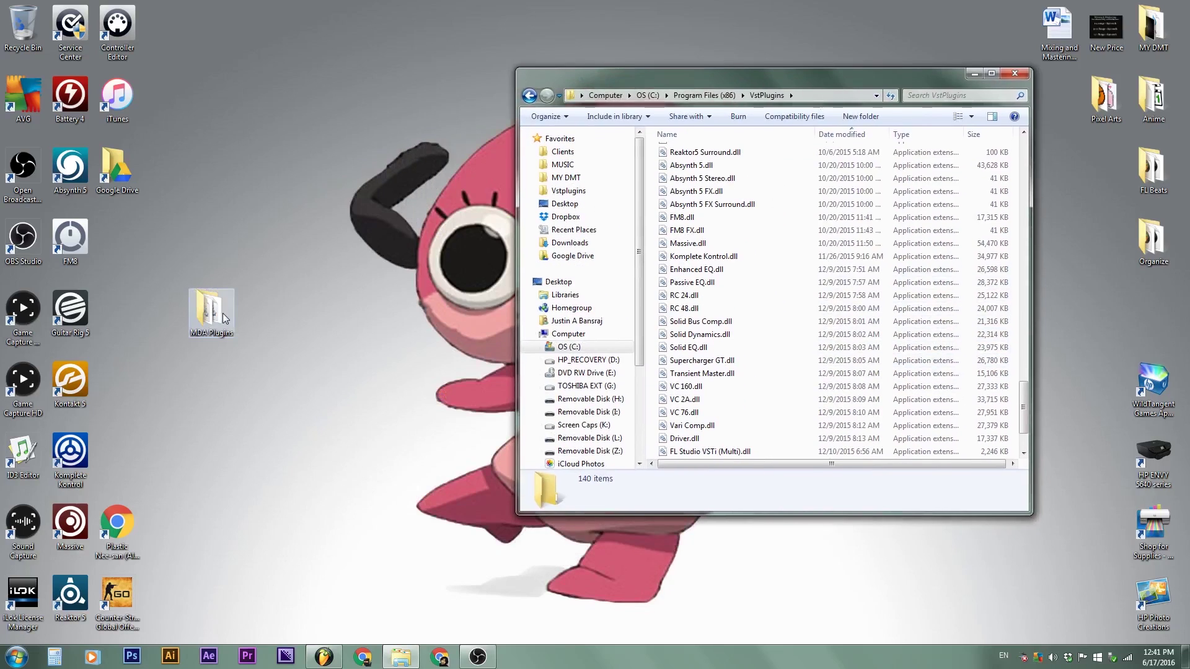
left_click(206, 325)
double_click(206, 325)
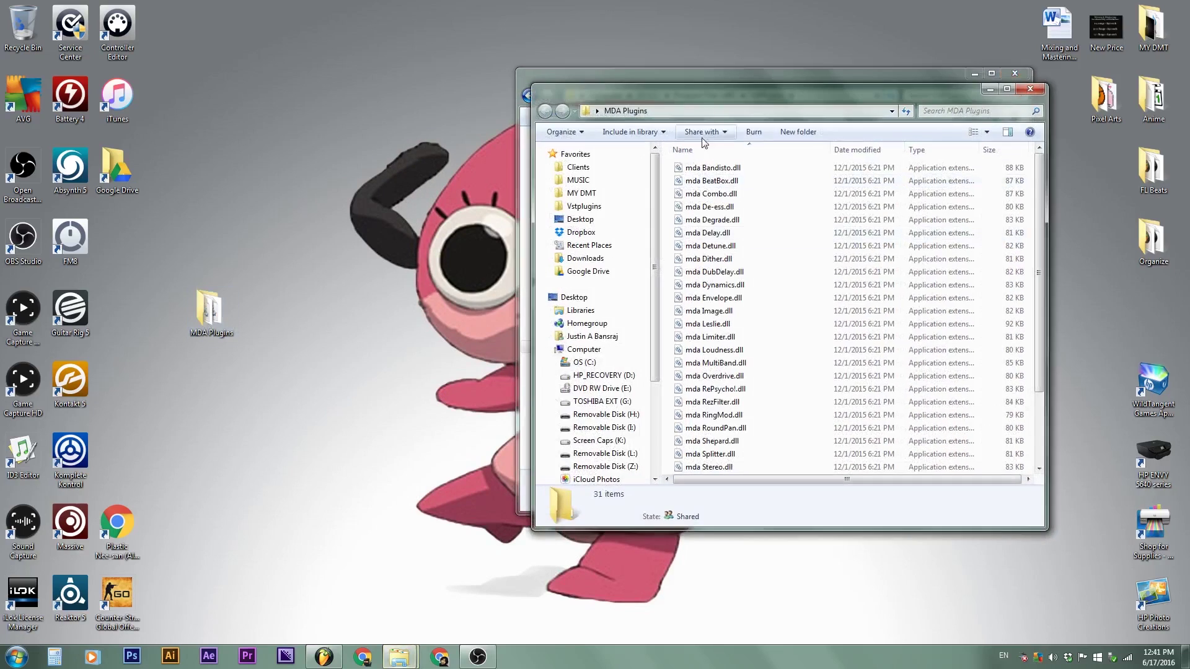
left_click_drag(704, 83, 251, 88)
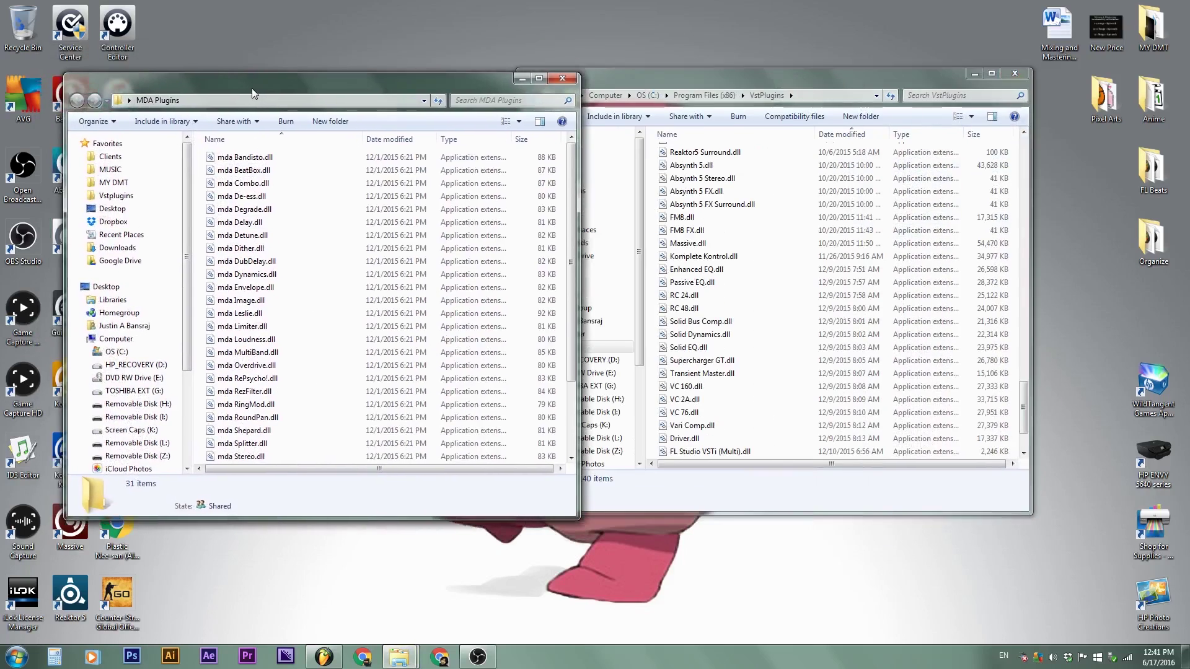
left_click(245, 159)
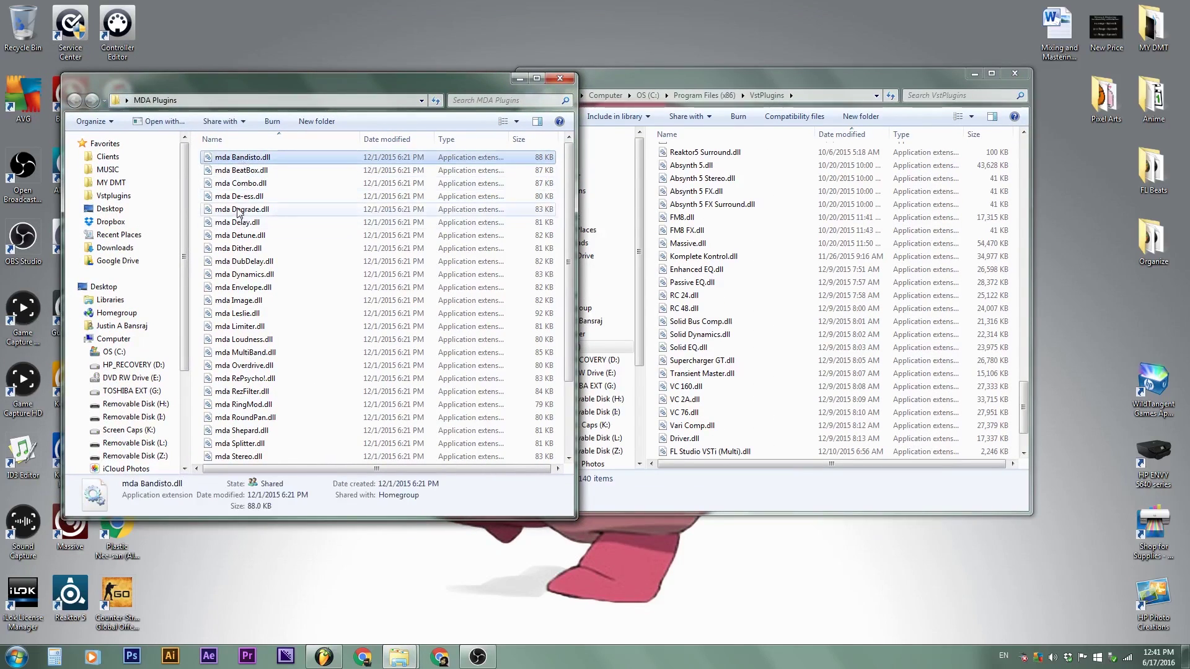
scroll(256, 242, "down", 2)
key("ctrl+a")
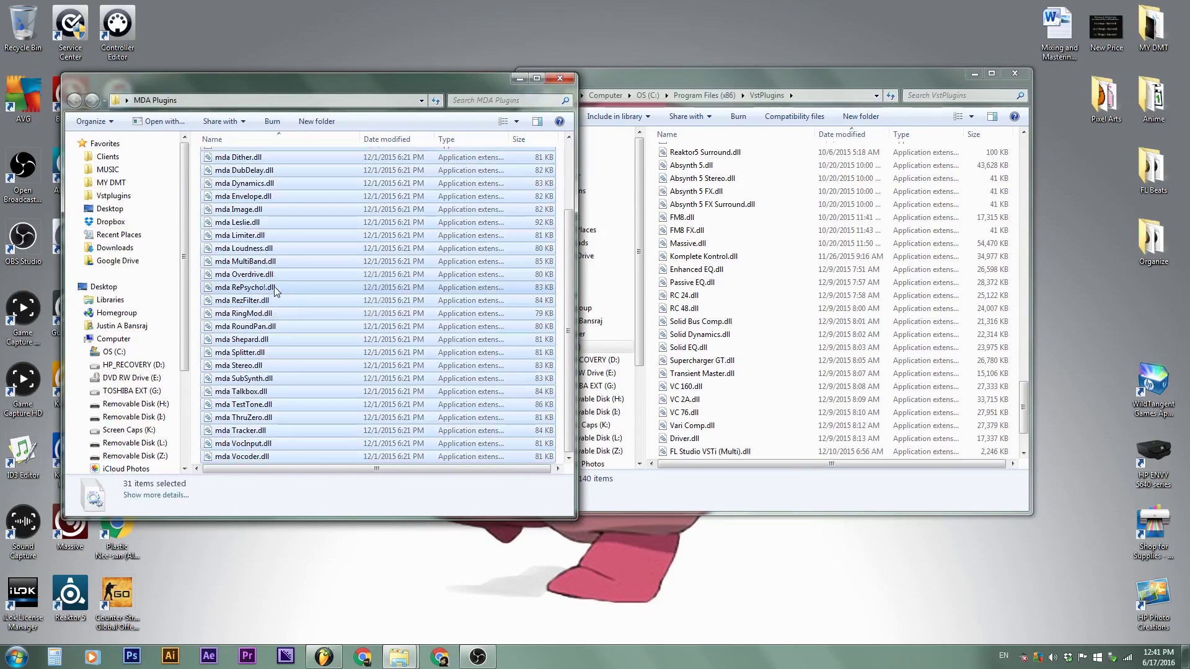
scroll(260, 254, "up", 2)
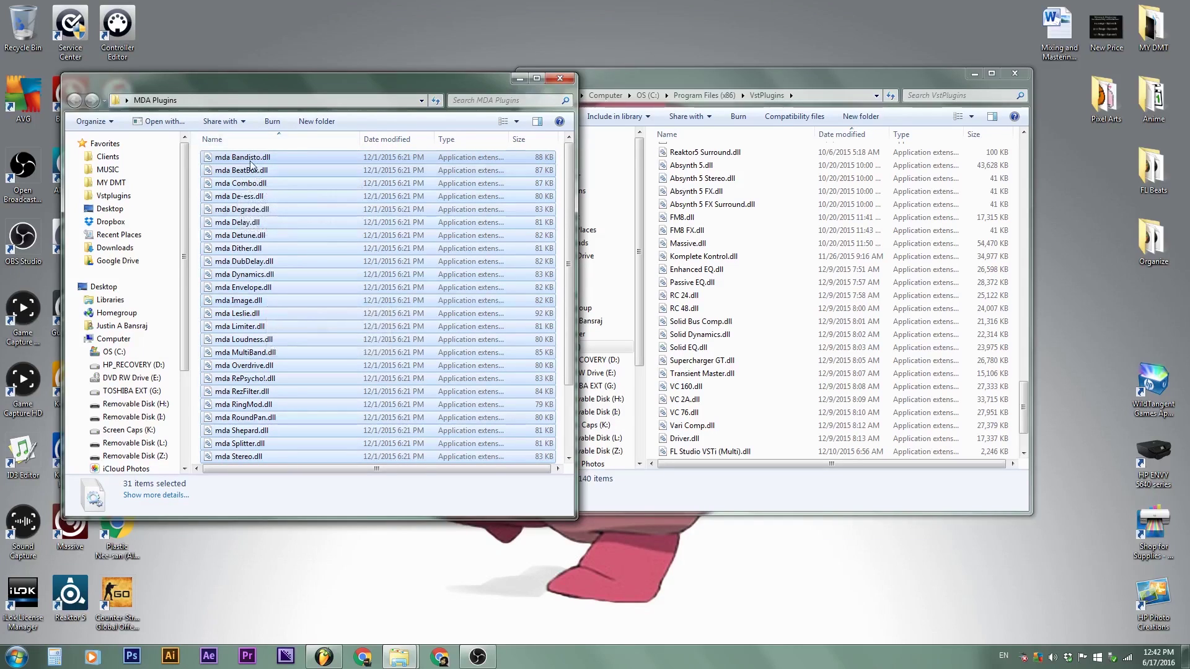
Move the 31 MDA files into VstPlugins, granting permission to continue.
left_click_drag(257, 183, 784, 490)
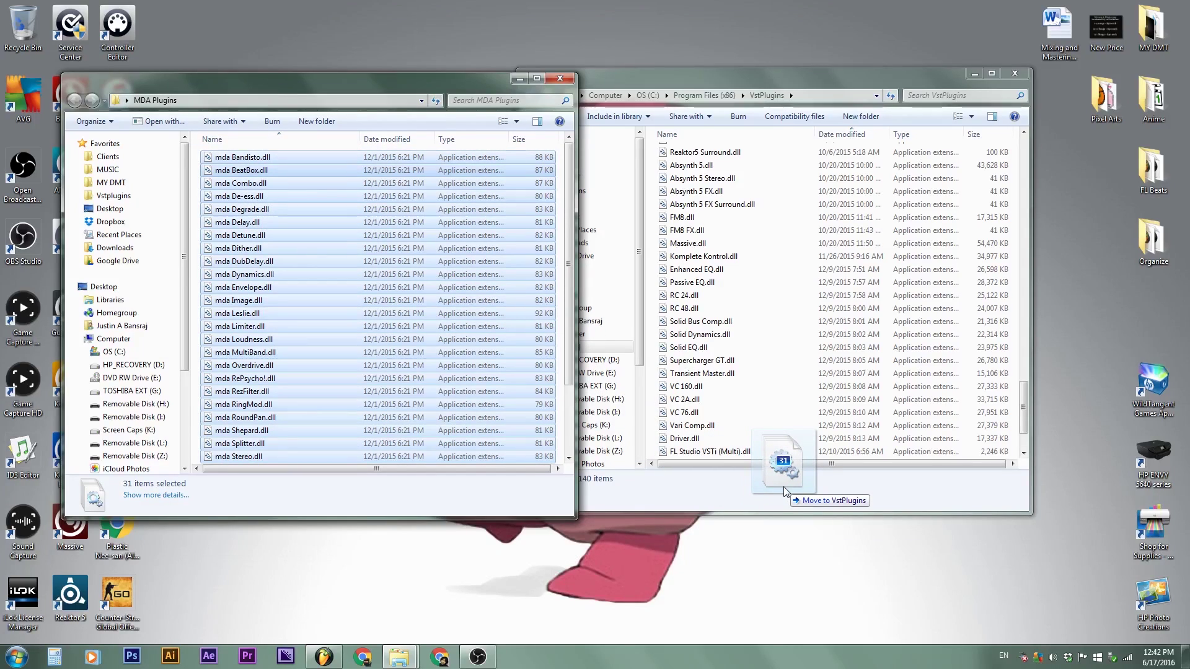
left_click_drag(784, 486, 783, 486)
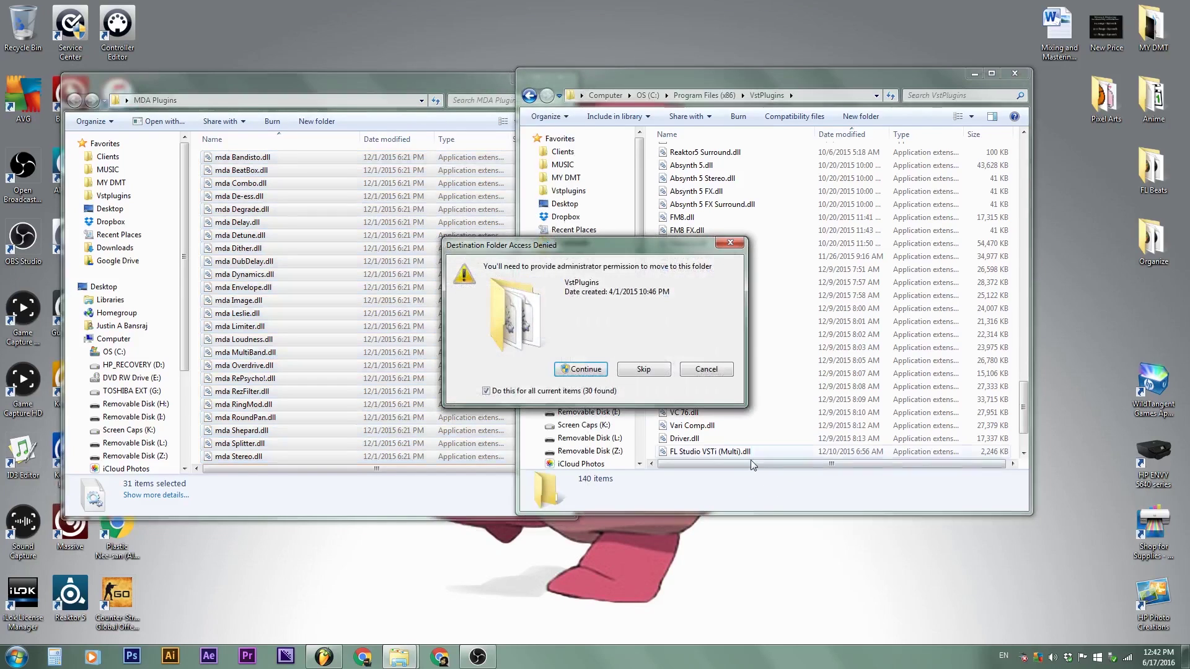
left_click(581, 369)
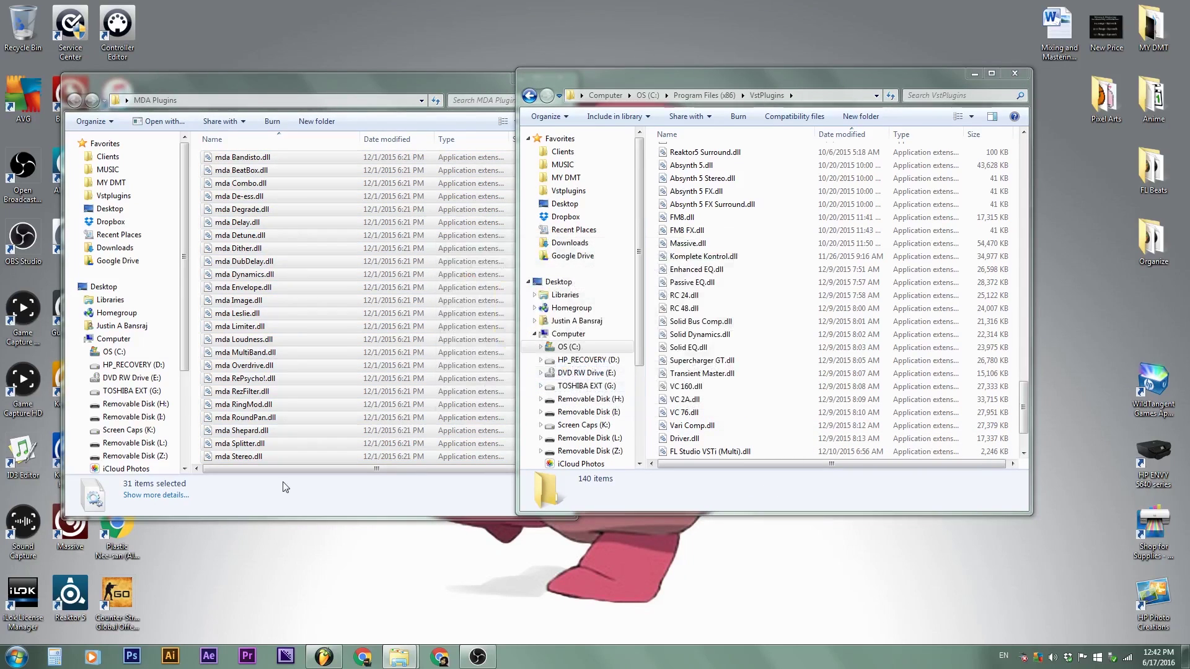
scroll(806, 278, "down", 3)
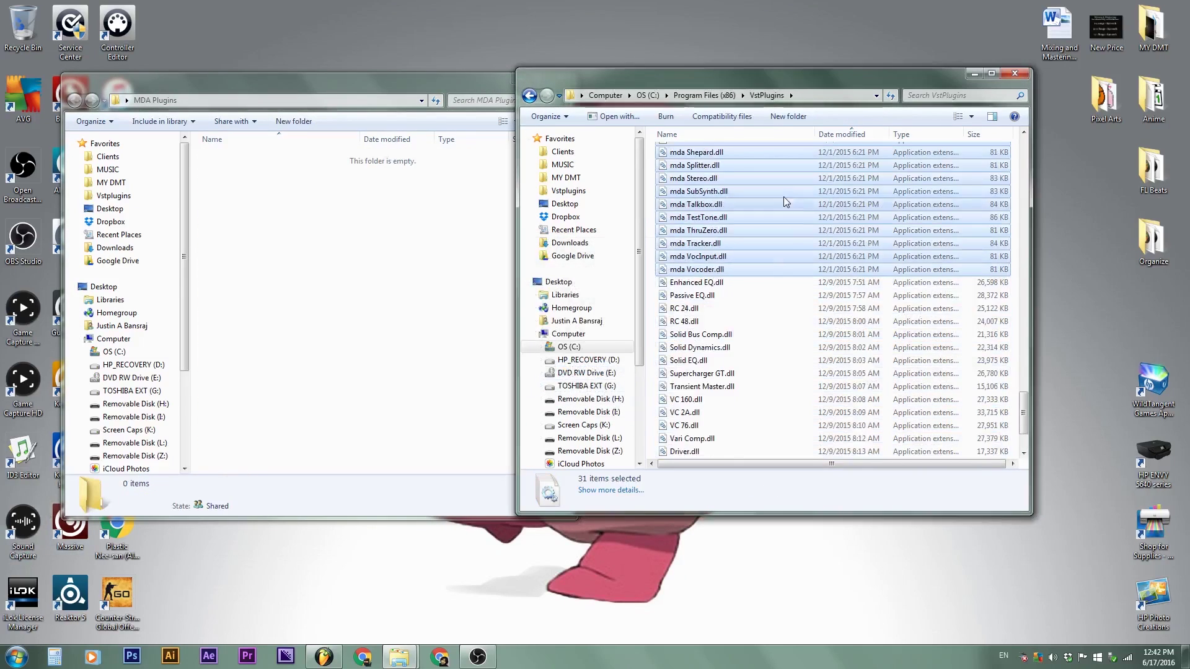
scroll(781, 239, "up", 20)
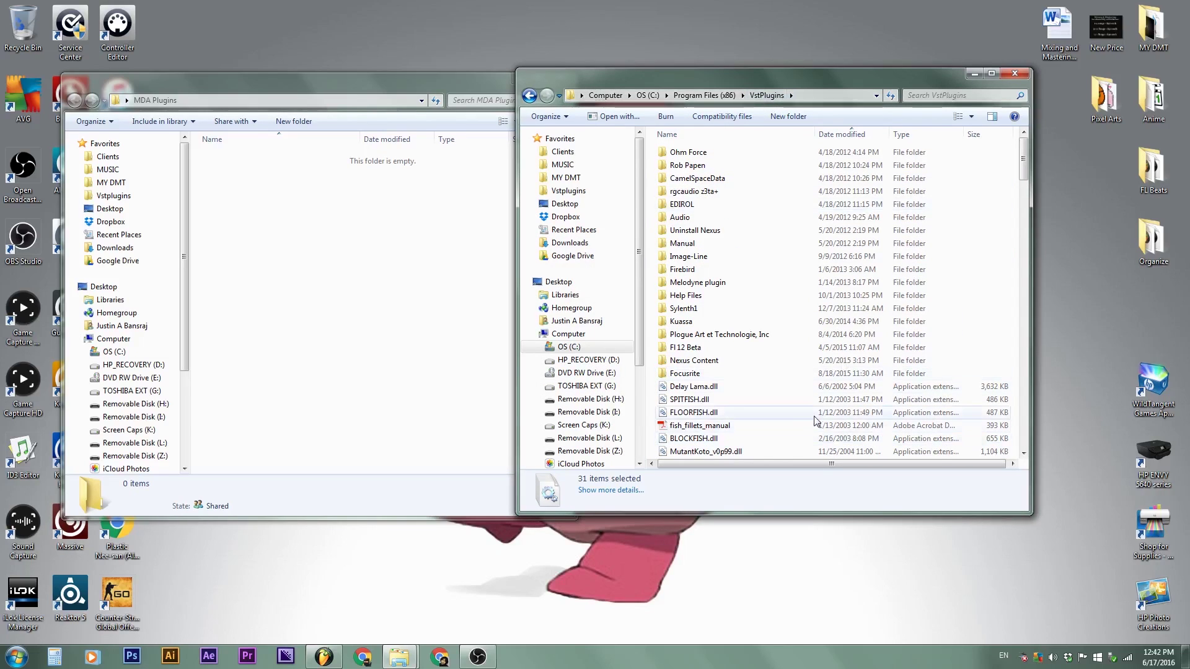
scroll(806, 409, "down", 5)
Close the empty MDA Plugins window and the VstPlugins window.
left_click(406, 337)
left_click(560, 81)
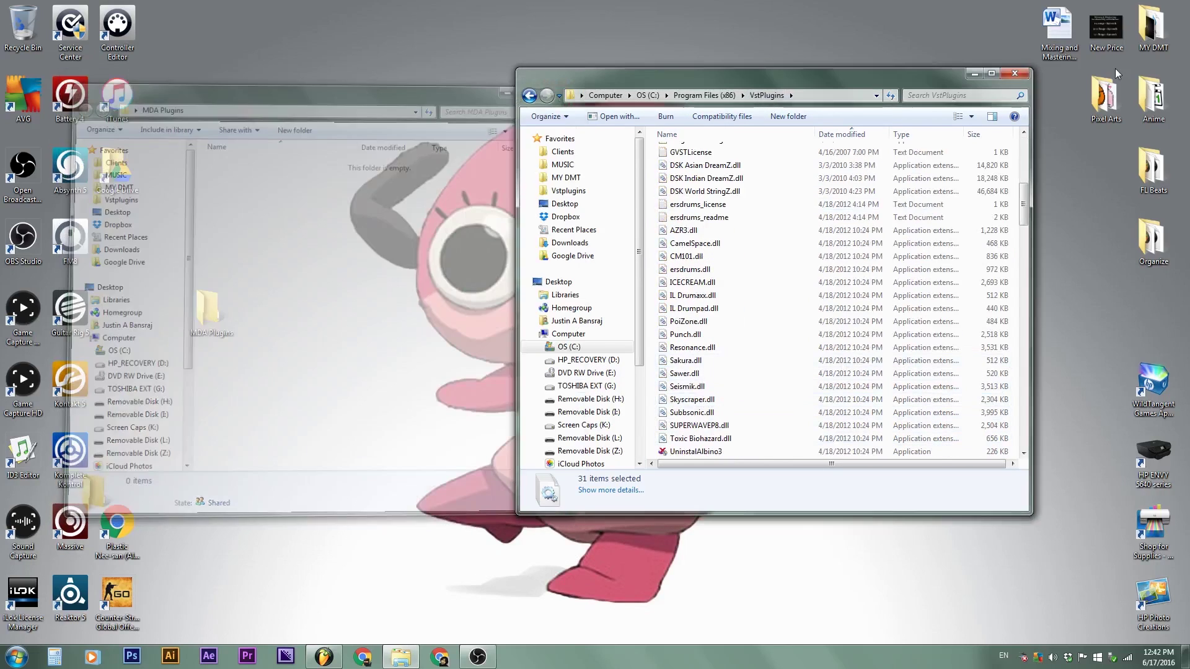
left_click(1014, 73)
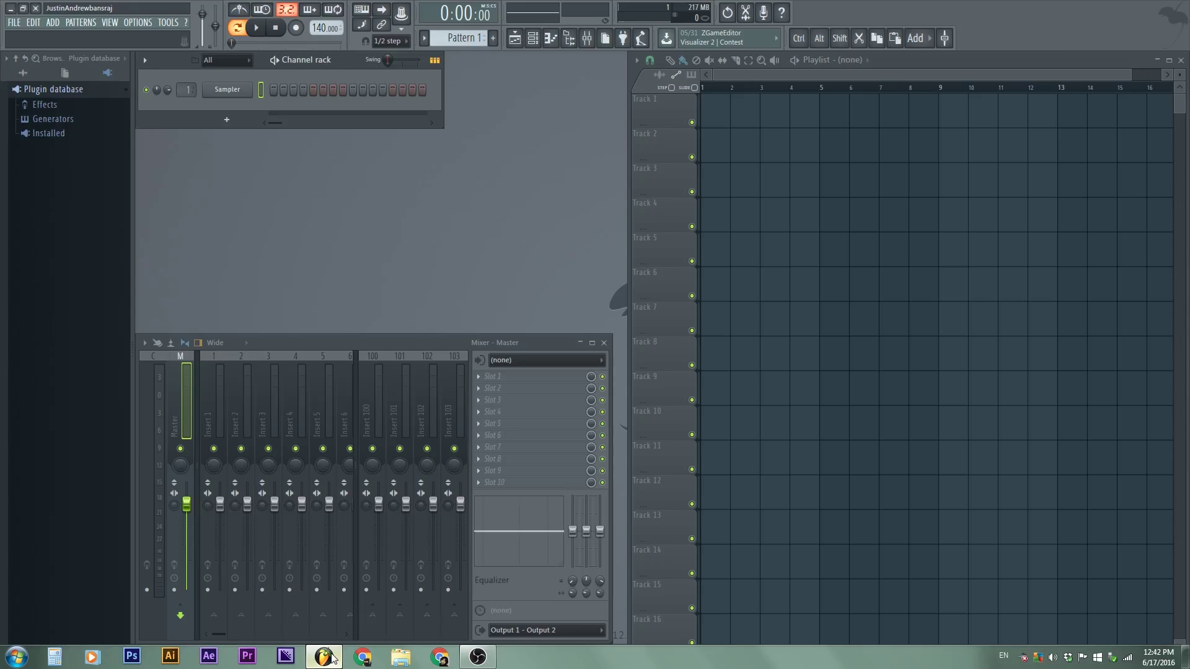
Restore FL Studio, switch the browser to All folders, and narrow the browser slightly.
left_click(324, 658)
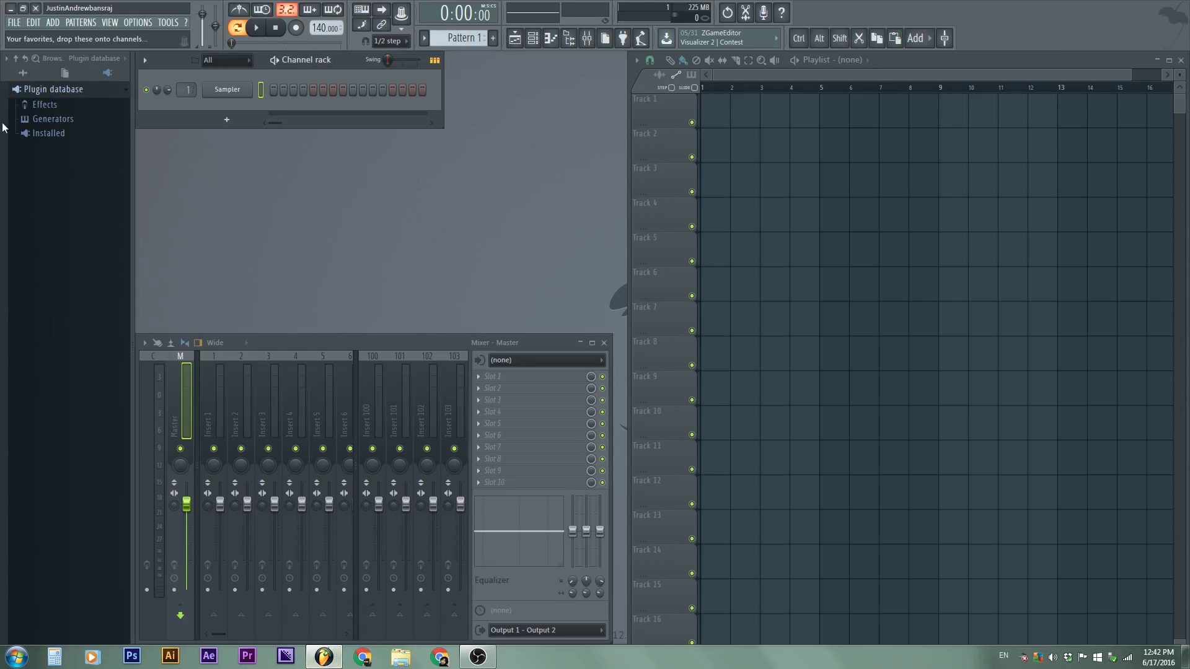
left_click(23, 72)
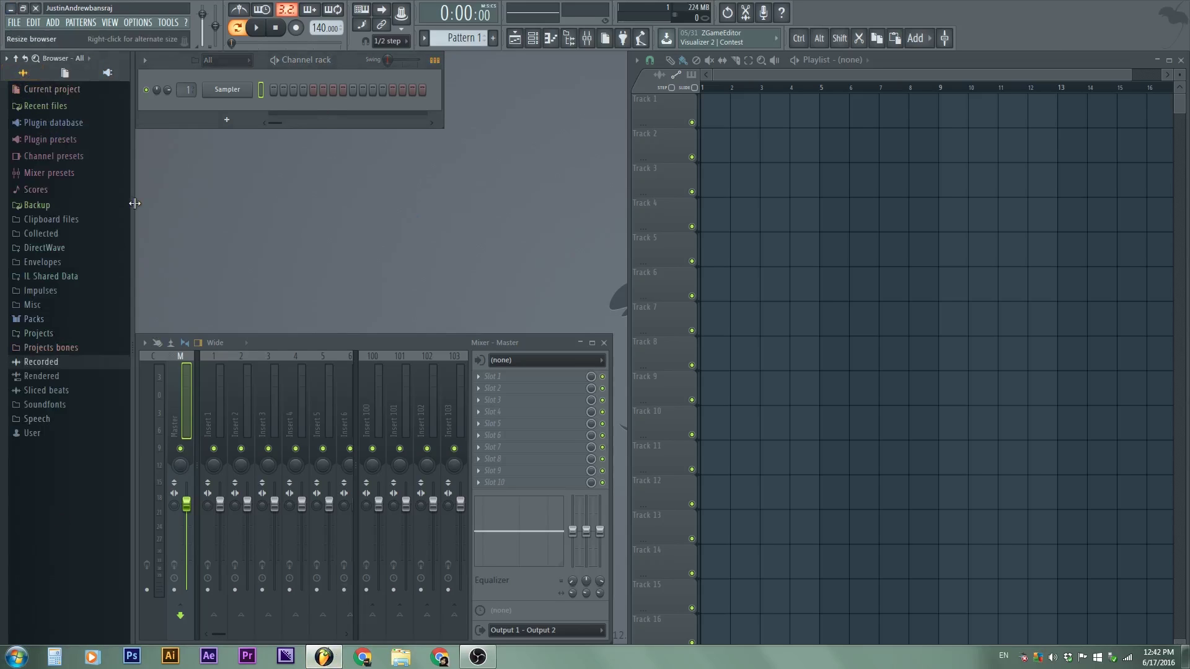
left_click(131, 207)
left_click(3, 222)
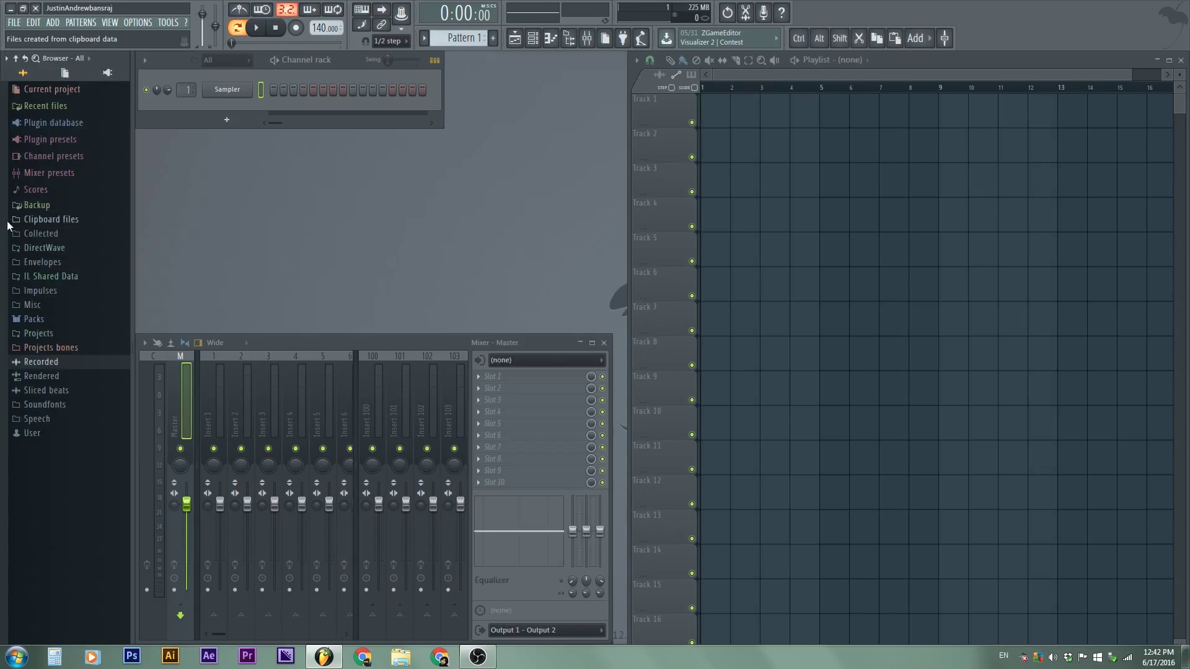
left_click(132, 200)
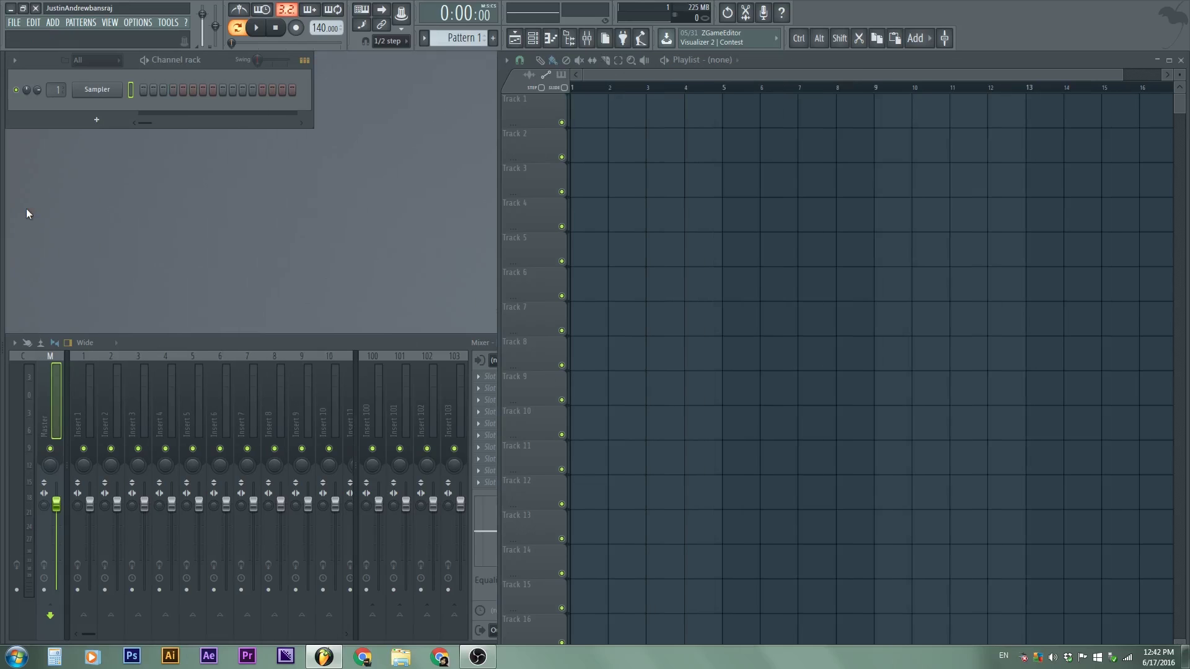
left_click(36, 202)
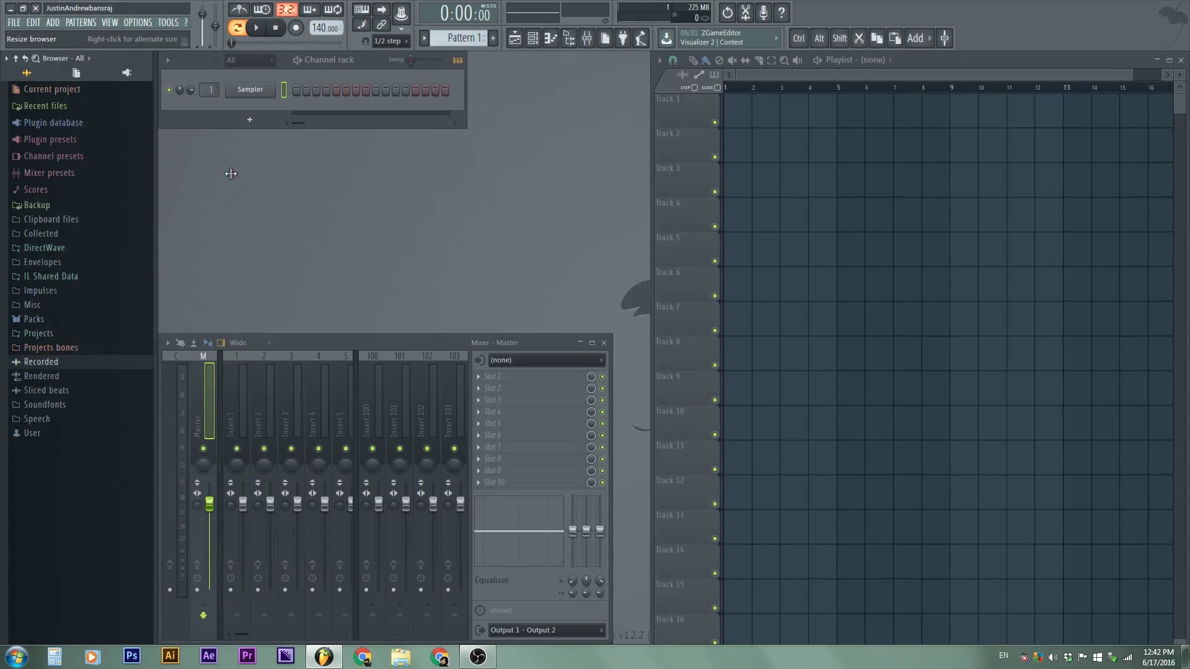
left_click_drag(159, 175, 142, 178)
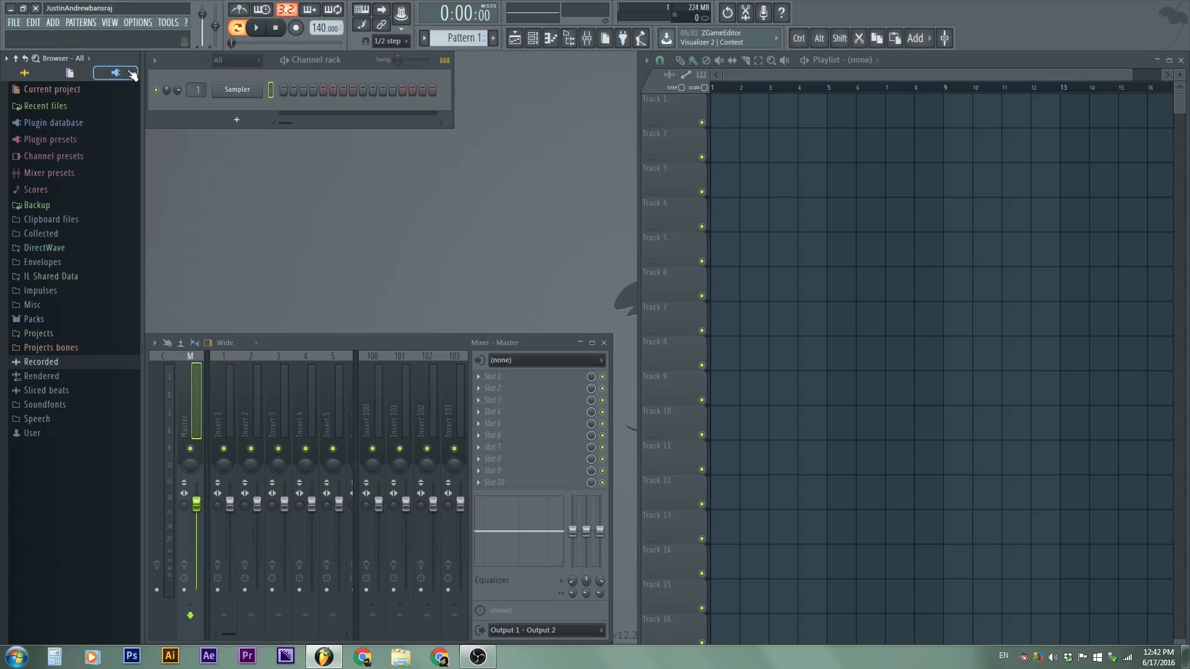
Browse the plugin database's Installed > Effects > VST list.
left_click(114, 74)
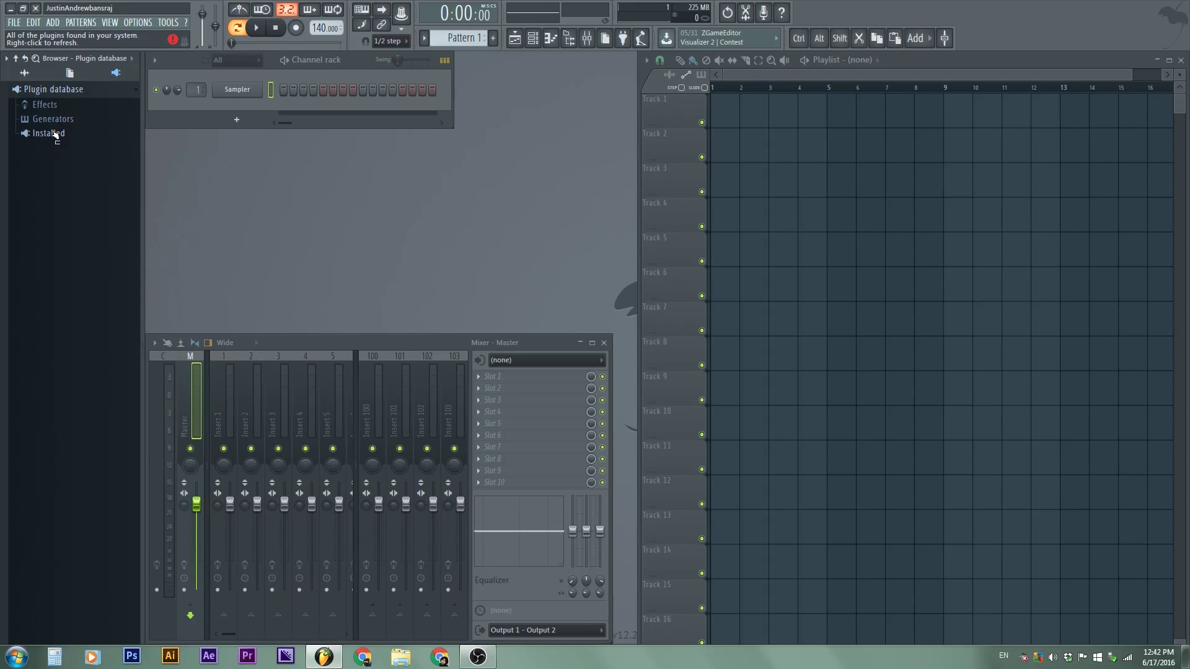
left_click(49, 134)
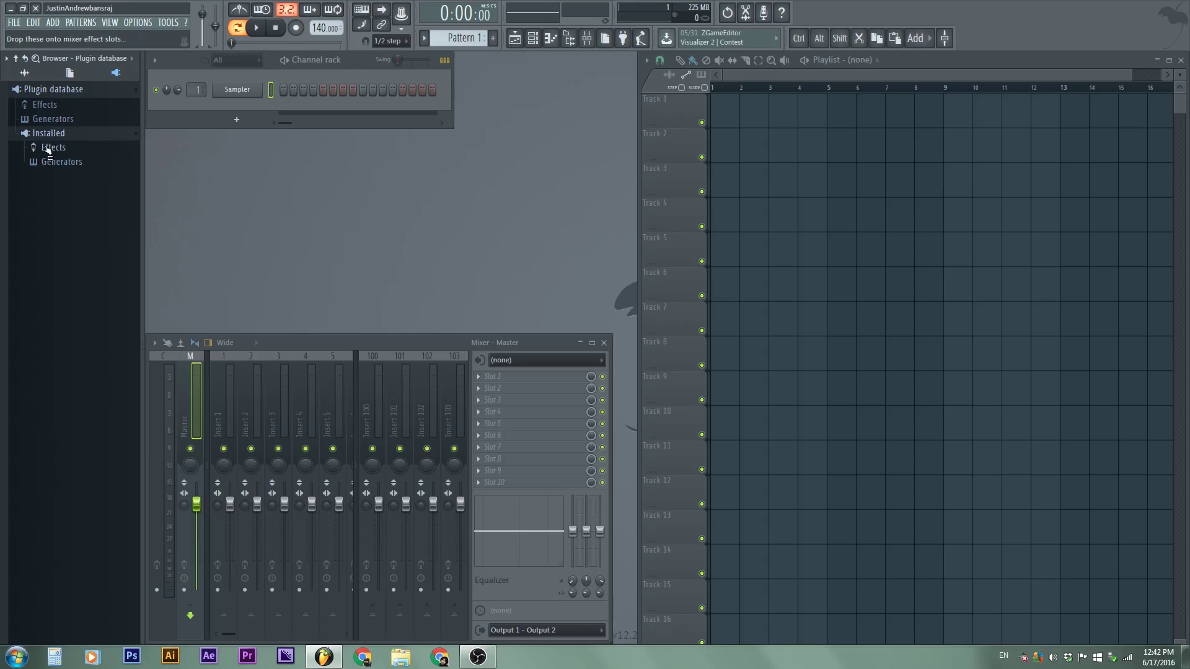
left_click(54, 148)
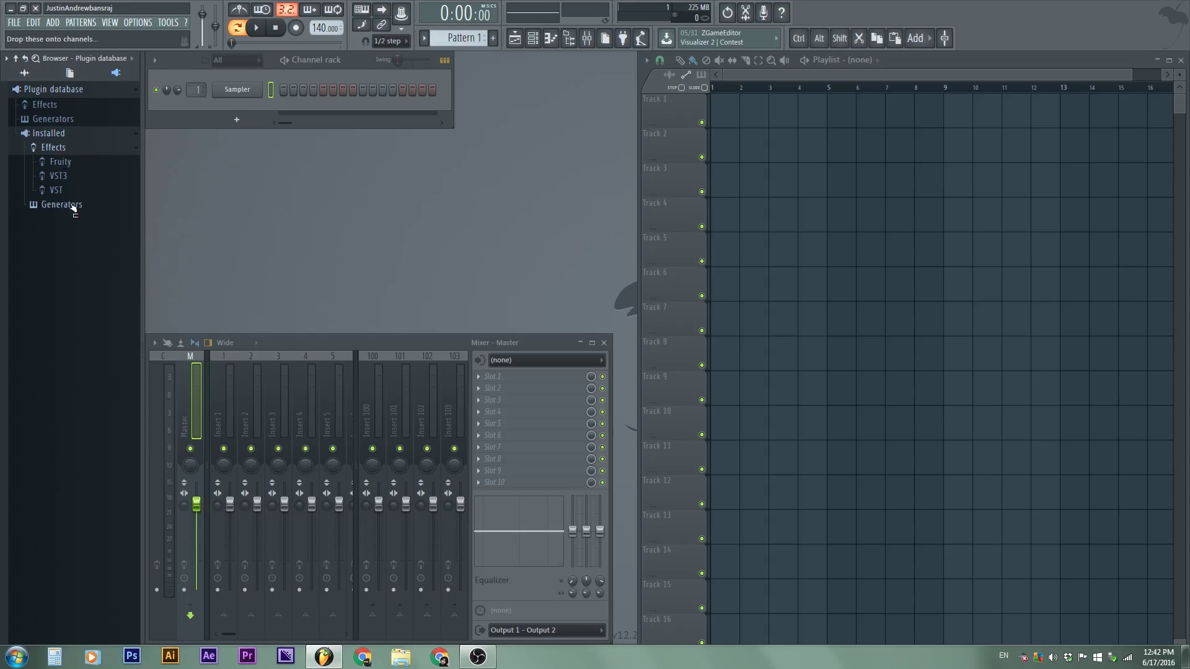
left_click(58, 190)
scroll(67, 217, "down", 20)
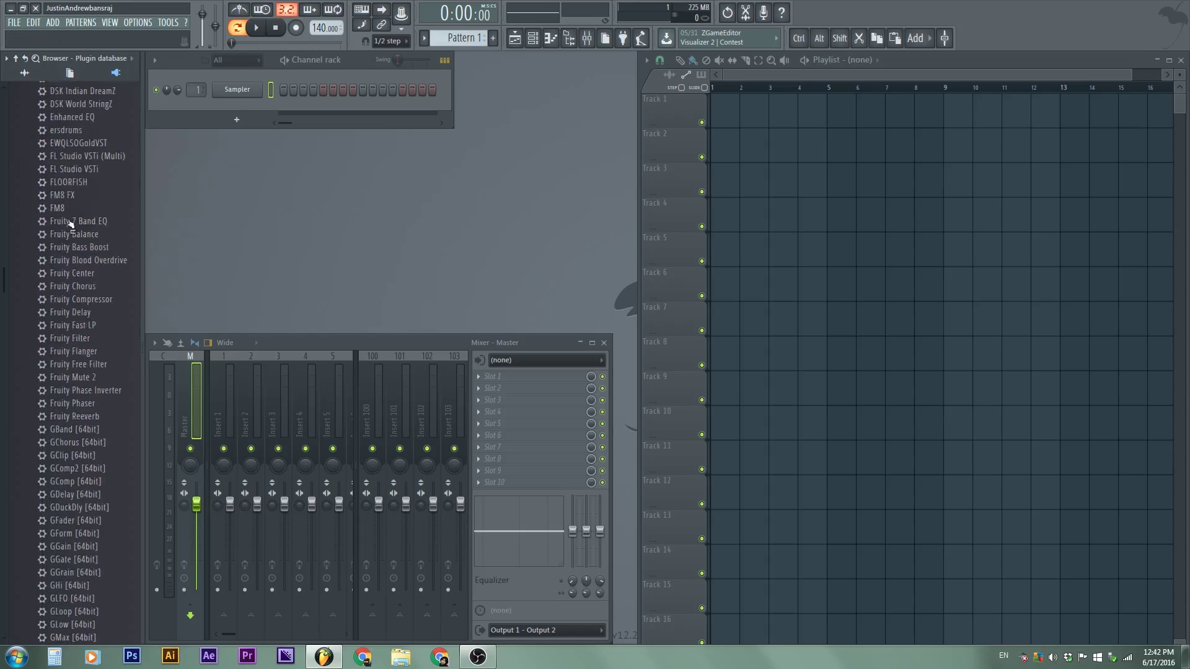
scroll(71, 242, "up", 5)
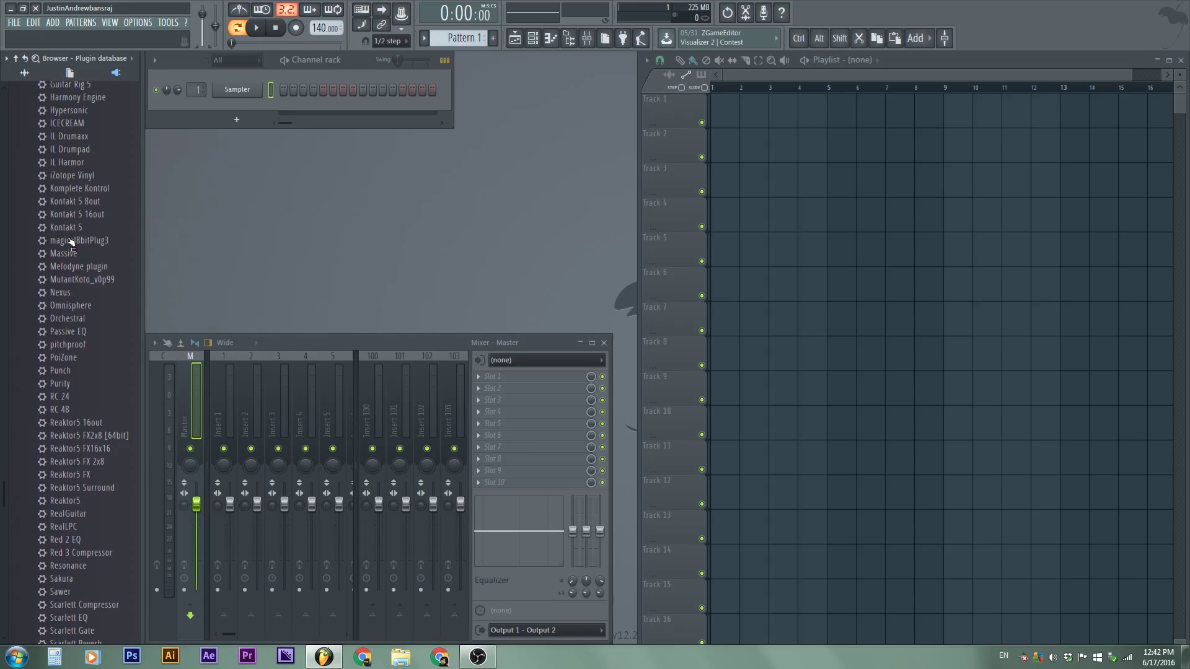
scroll(71, 243, "down", 5)
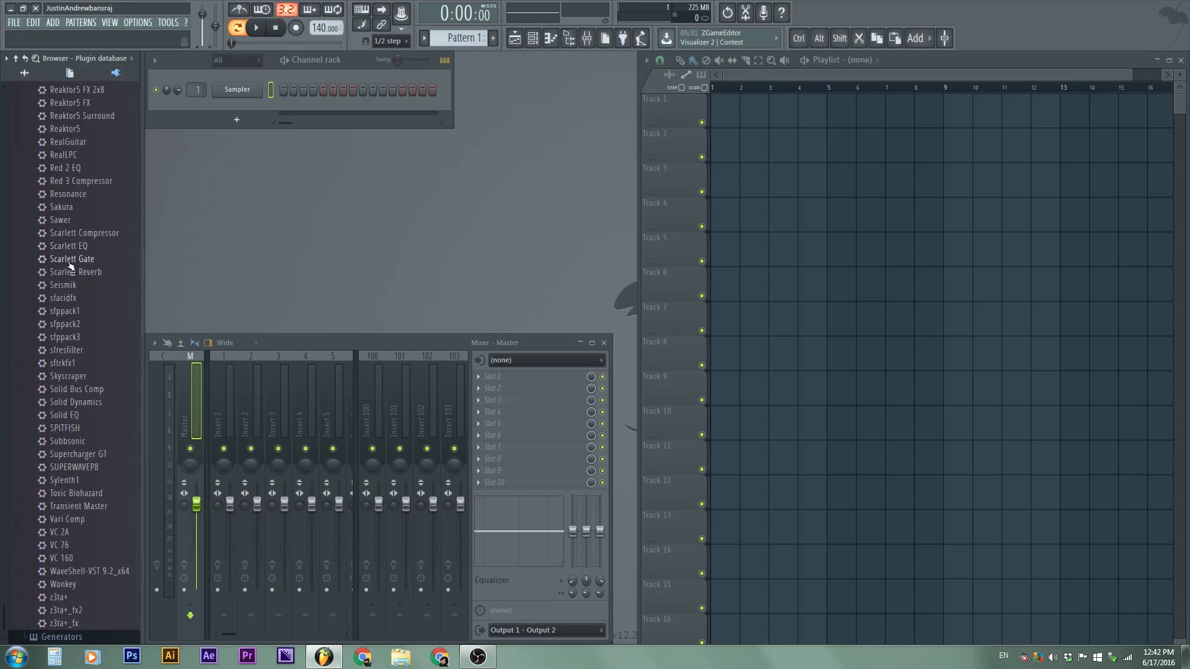
scroll(70, 248, "up", 20)
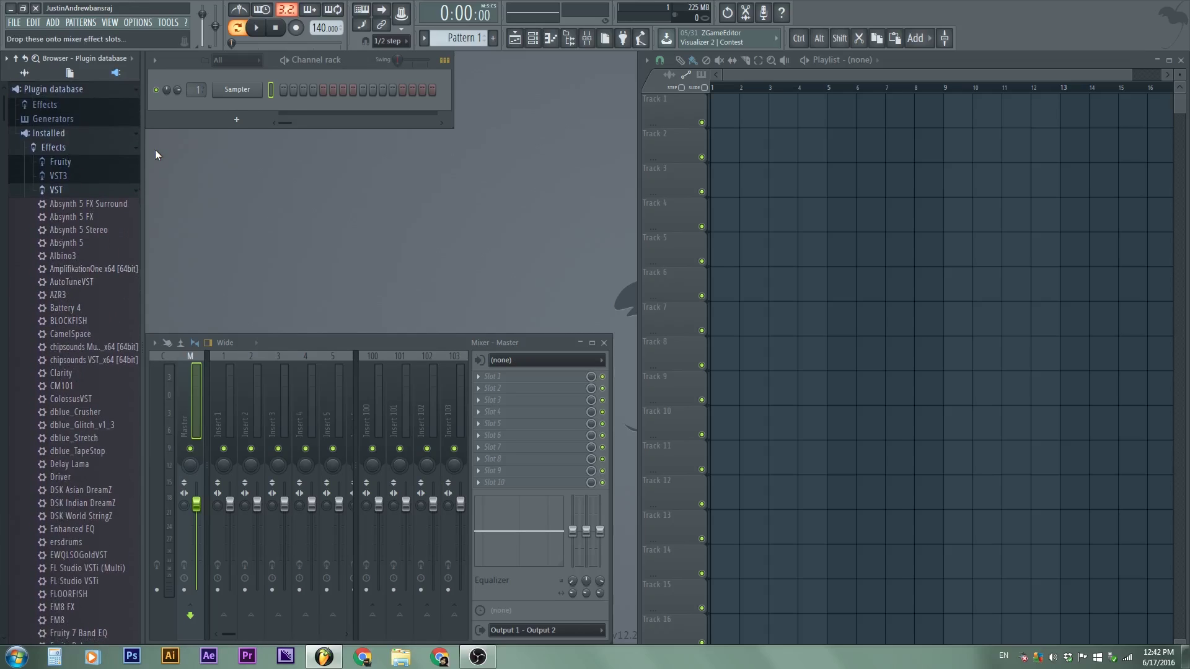
Collapse the Installed tree and run Refresh plugin list (fast scan).
right_click(85, 136)
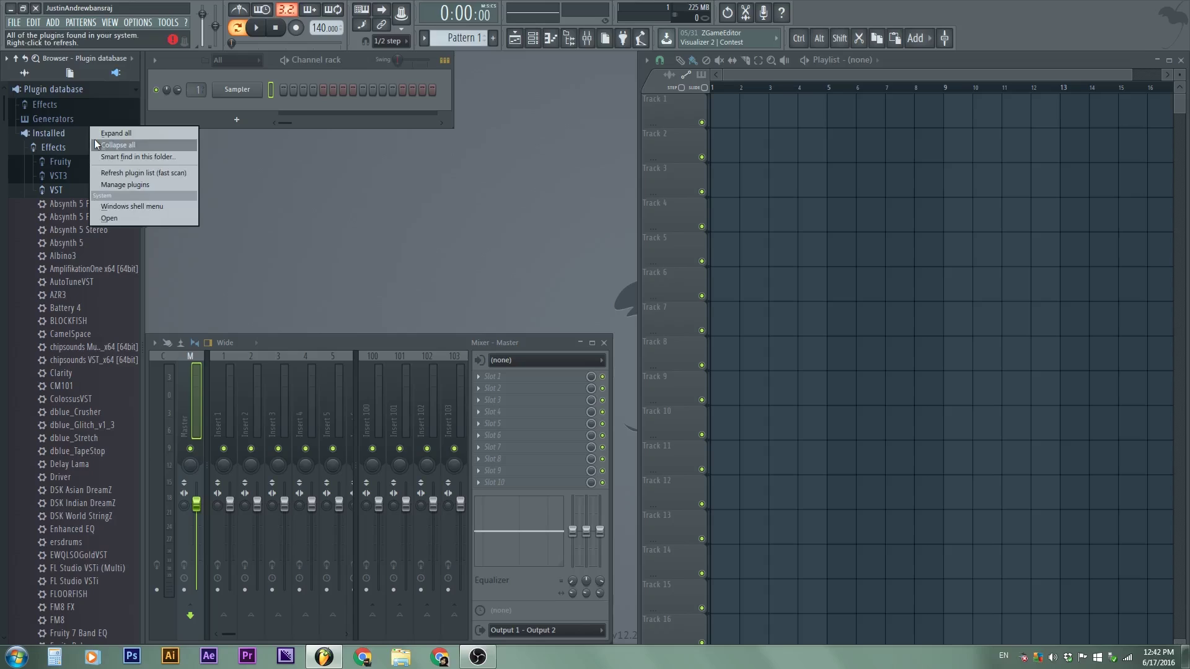
left_click(150, 174)
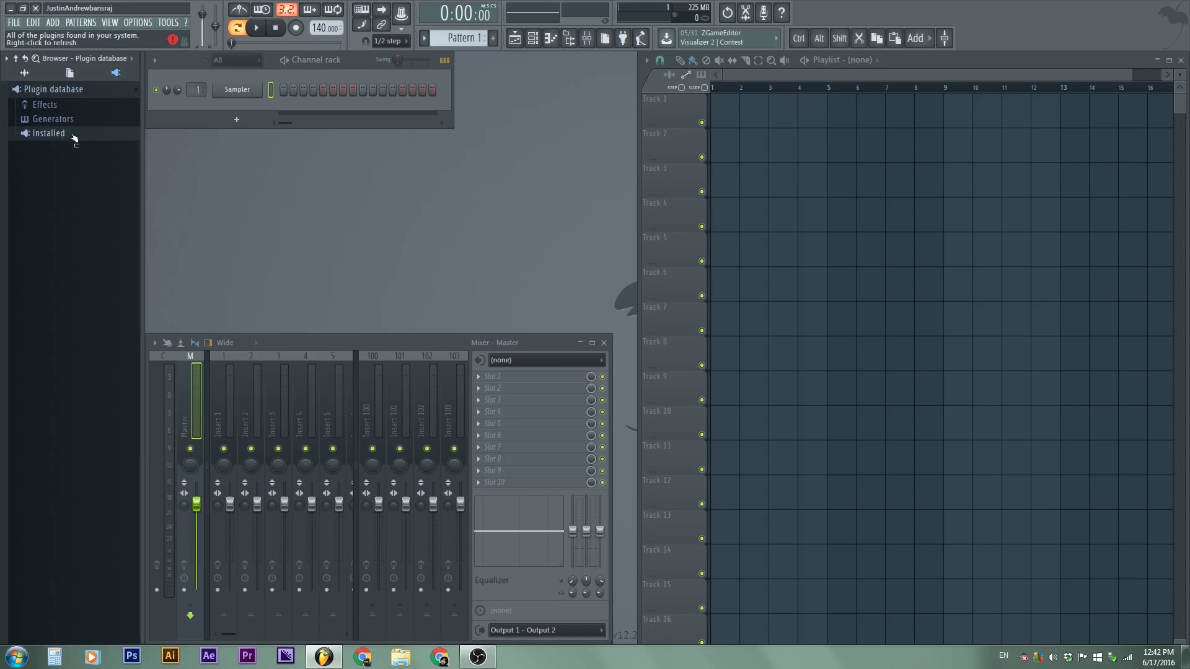
right_click(93, 134)
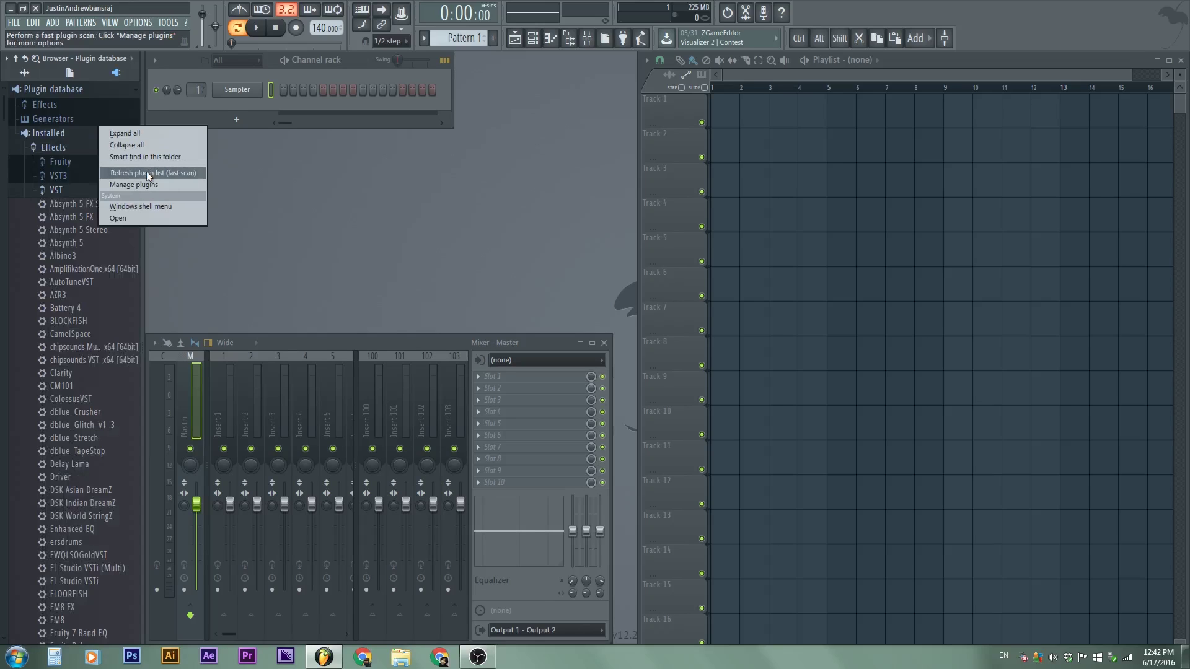
left_click(150, 174)
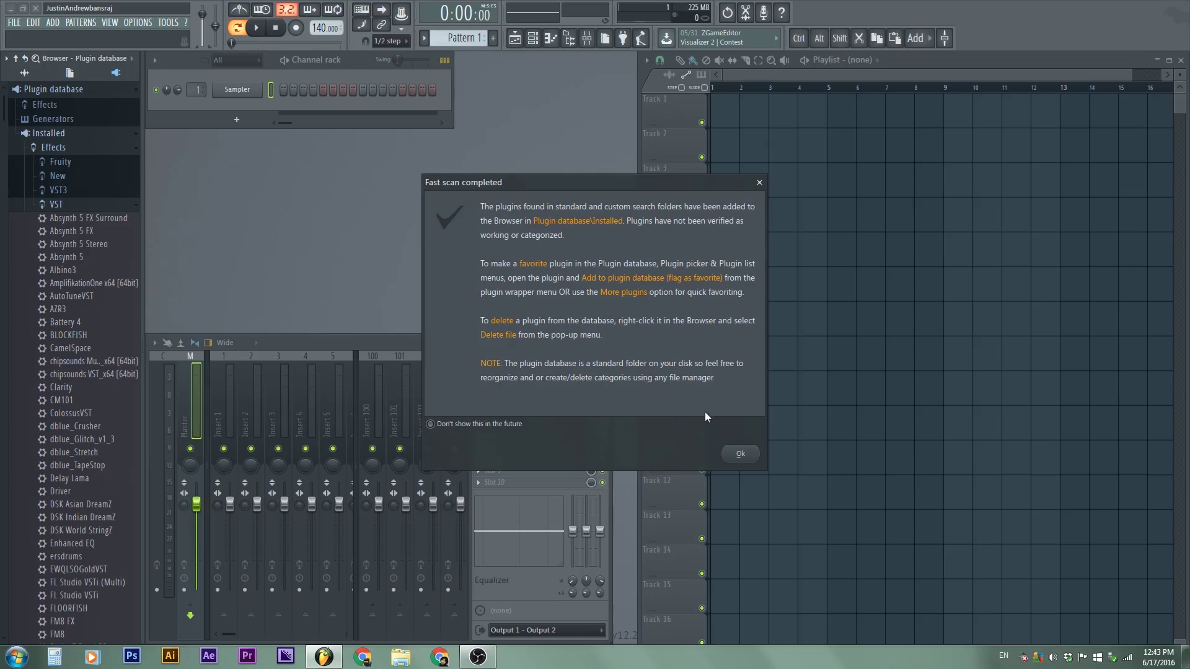
Dismiss the Fast scan completed notice and check the browser list for the mda plugins.
left_click(737, 456)
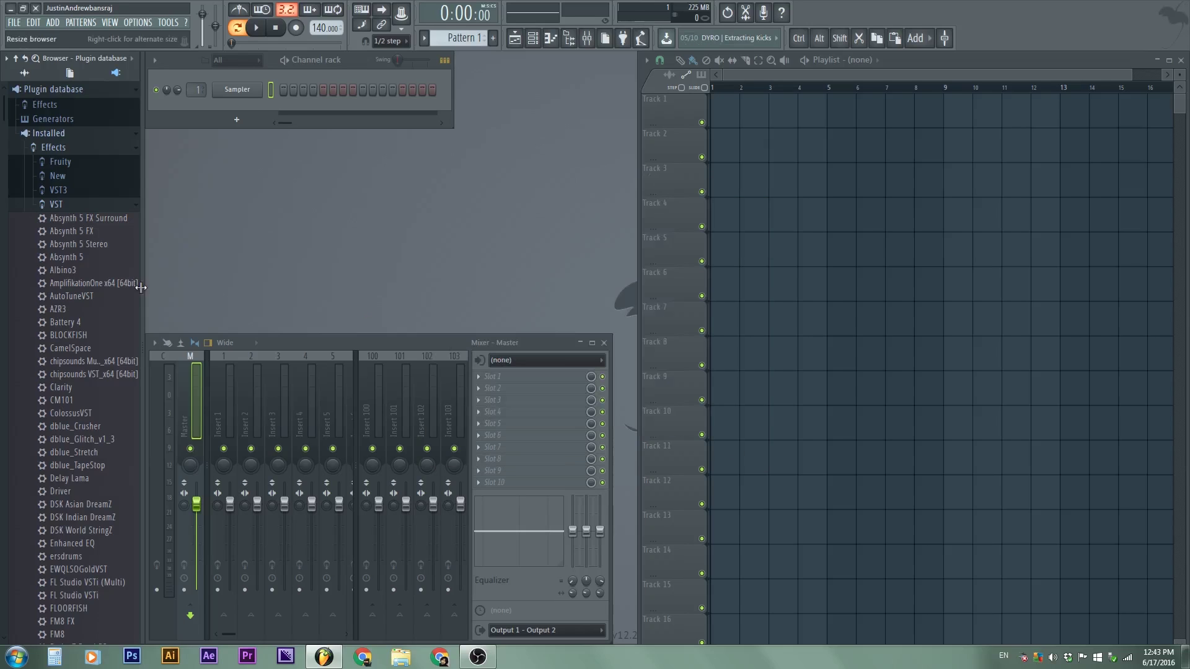
scroll(100, 220, "down", 4)
scroll(94, 222, "down", 20)
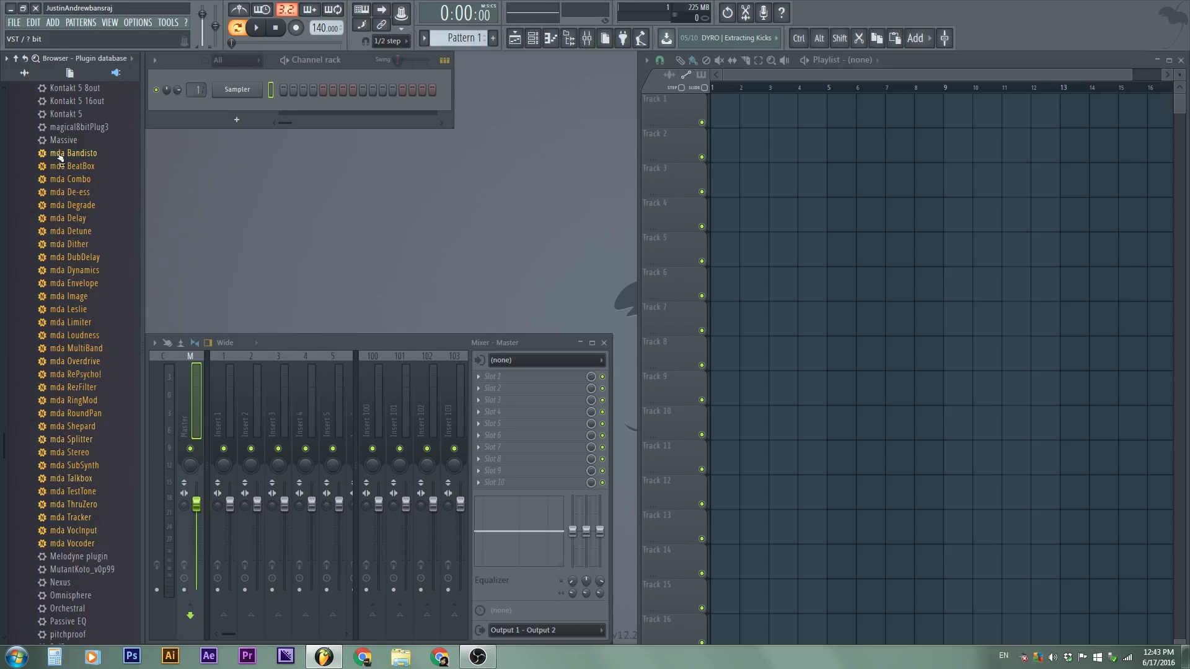
scroll(74, 543, "up", 20)
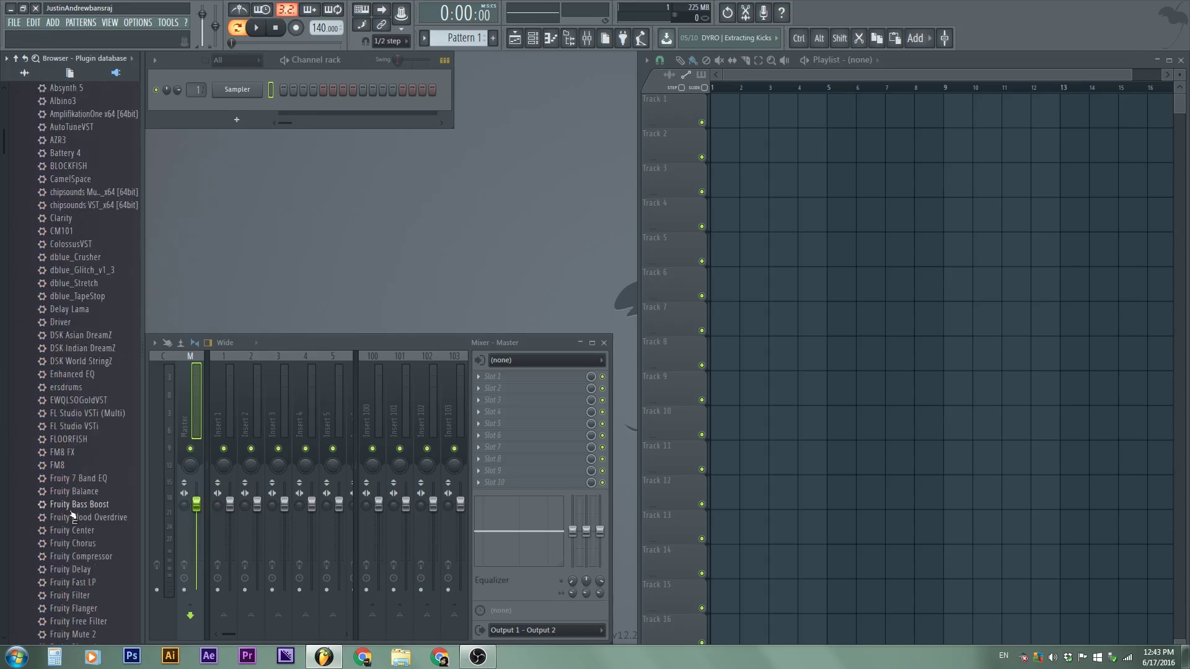
Expand the New effects category listing mda Bandisto to mda Vocoder, and select mixer Insert 2.
left_click(57, 204)
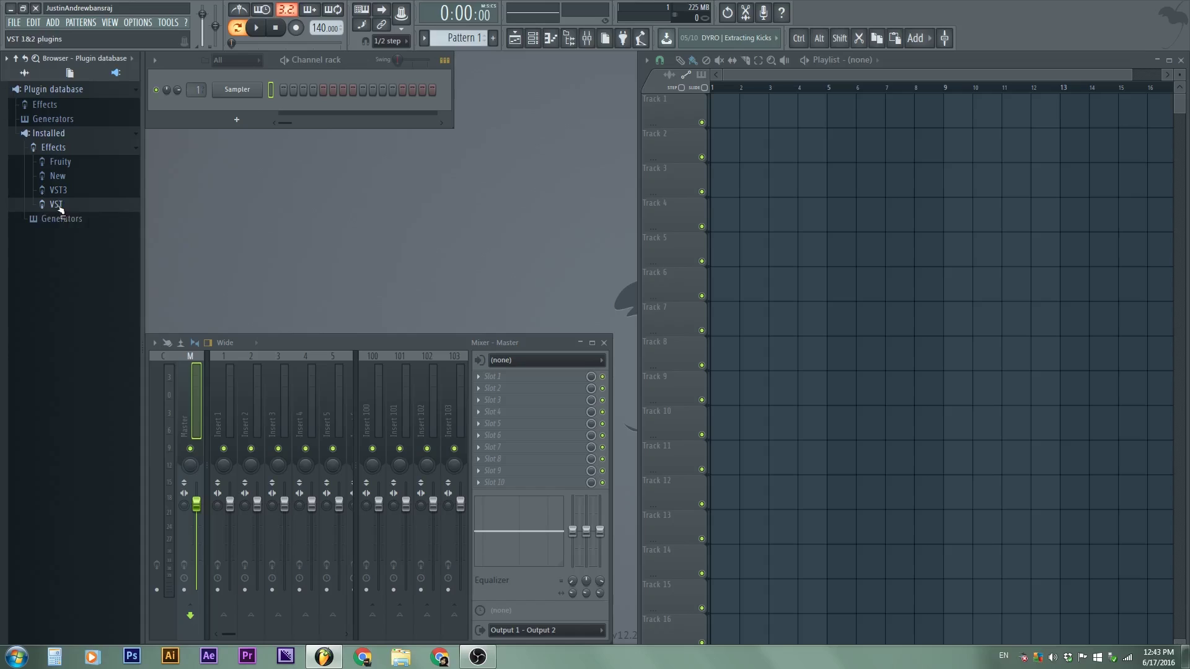
left_click(57, 205)
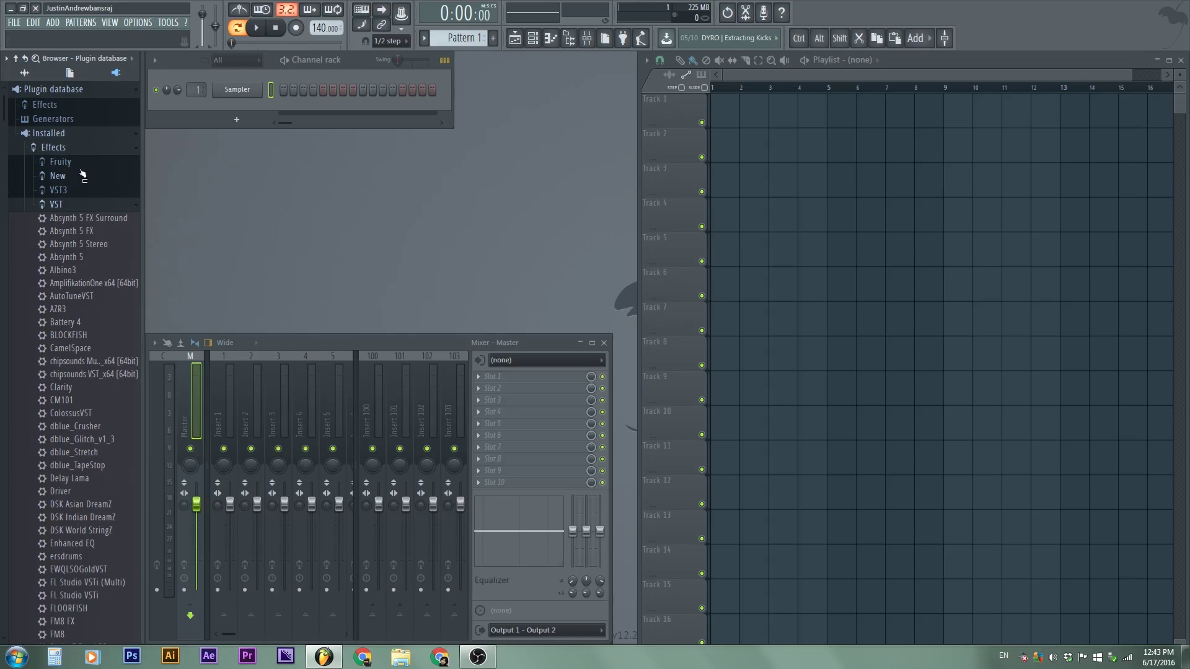
left_click(80, 177)
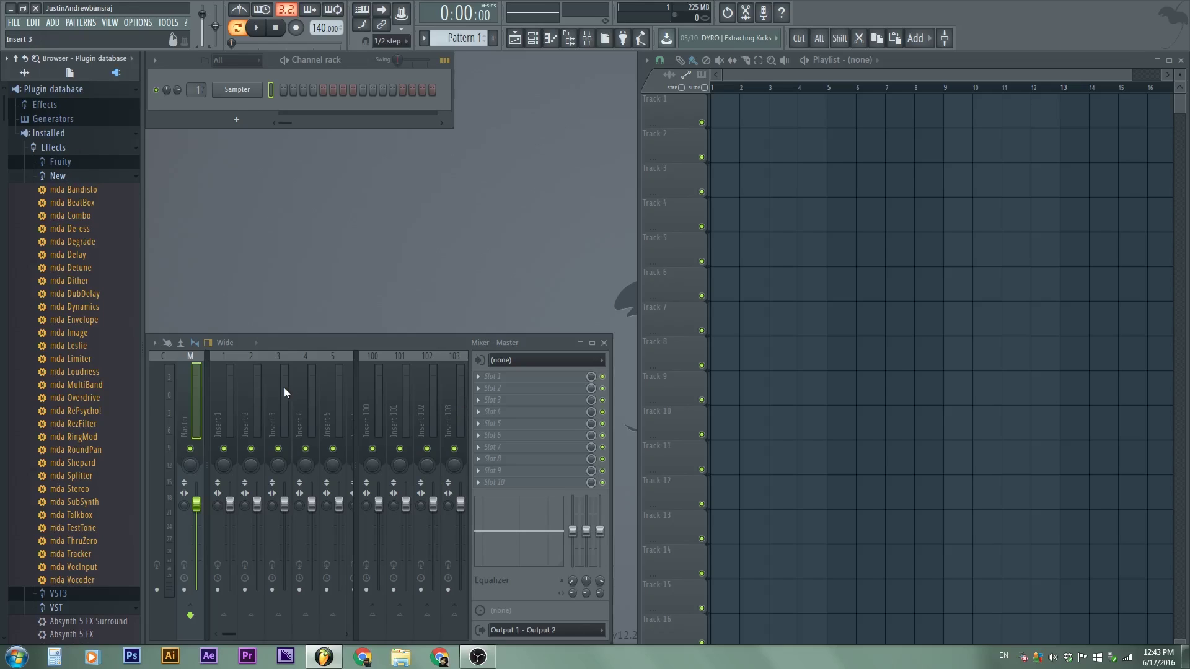
left_click(251, 397)
Drag mda Bandisto onto mixer Insert 2's first slot and raise the mixer window.
left_click(480, 378)
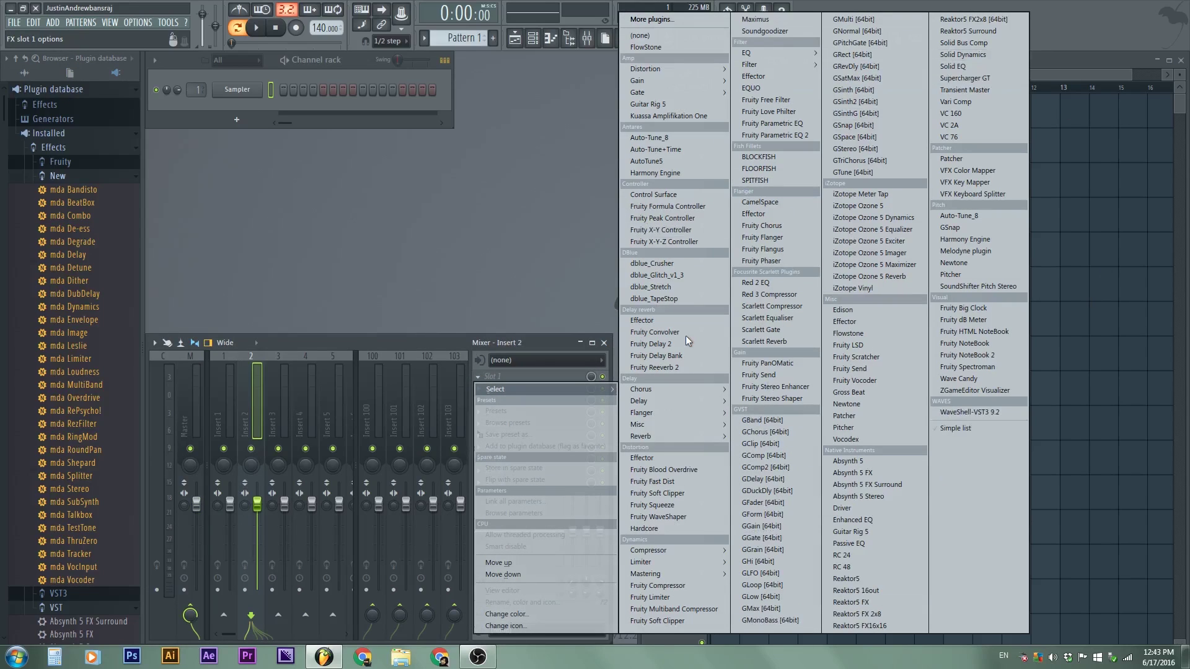
left_click(265, 396)
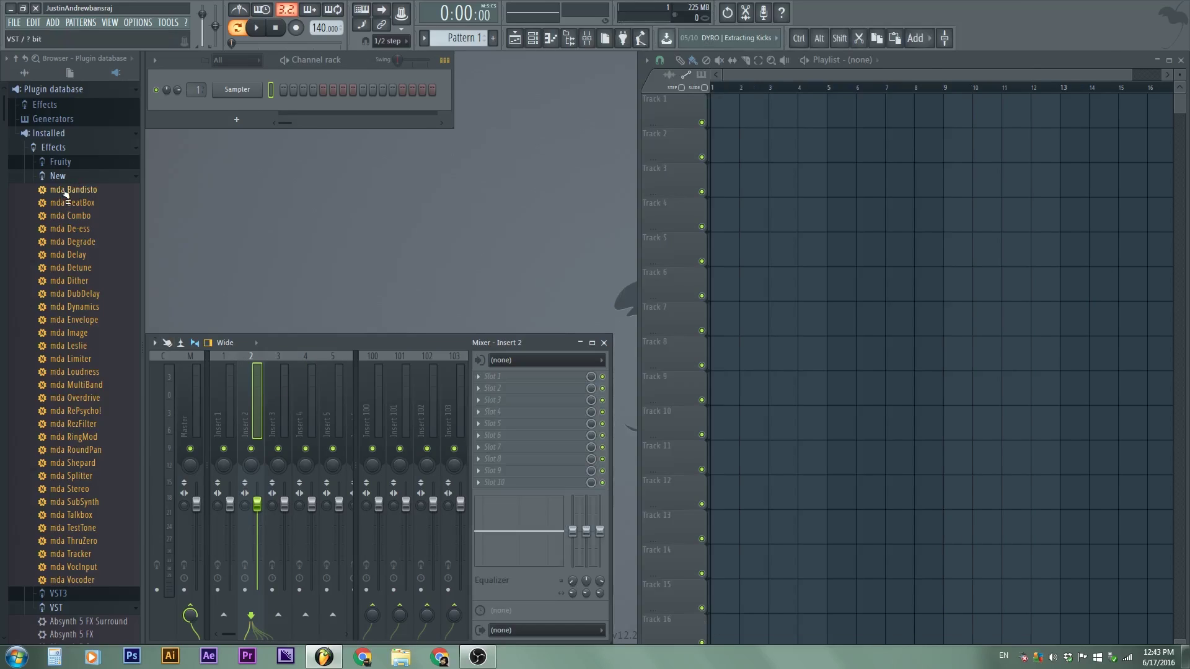
left_click_drag(65, 192, 254, 412)
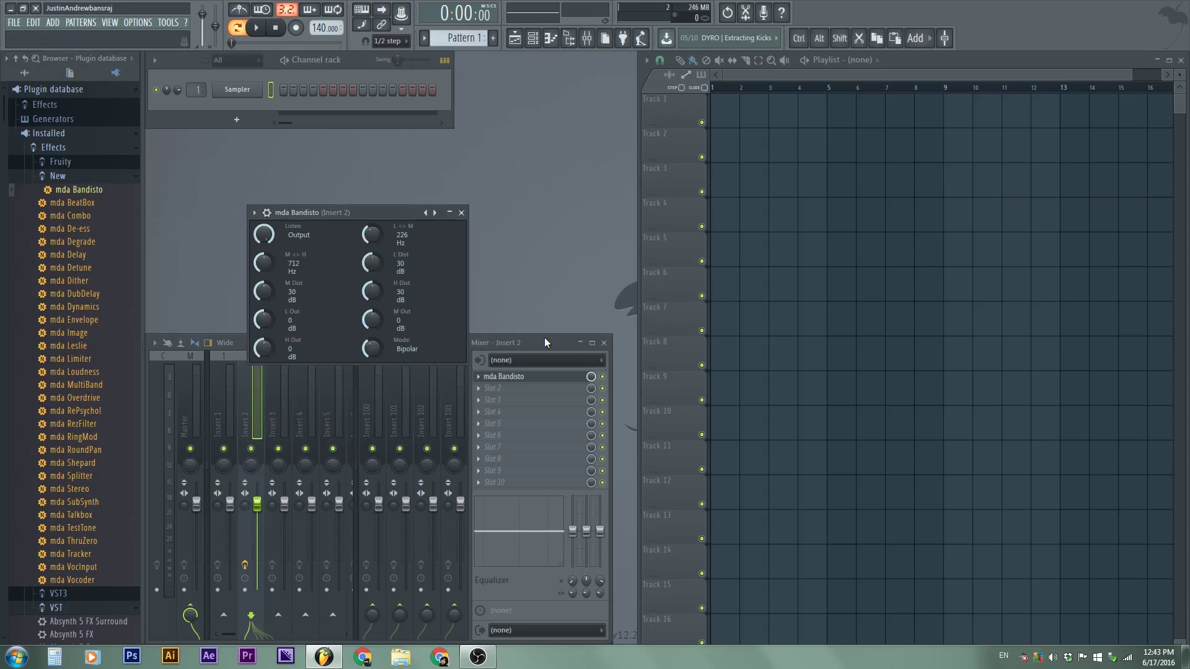
left_click_drag(544, 342, 551, 218)
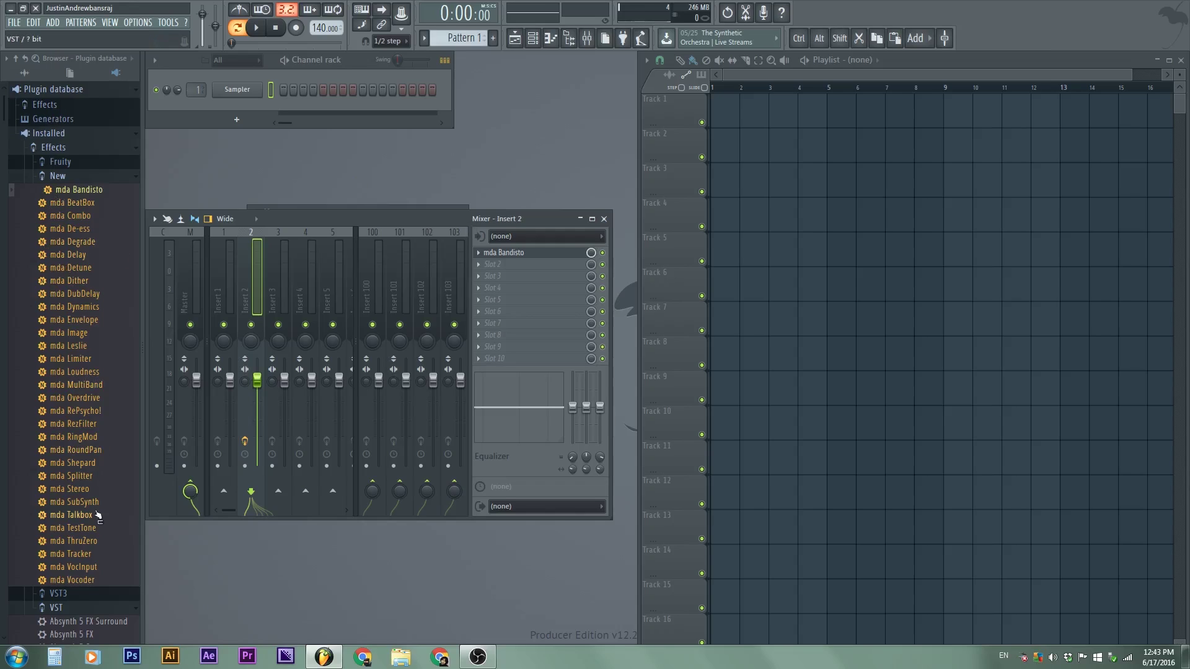
Open the plugin database's Effects category folder in Windows Explorer.
left_click(66, 106)
right_click(57, 104)
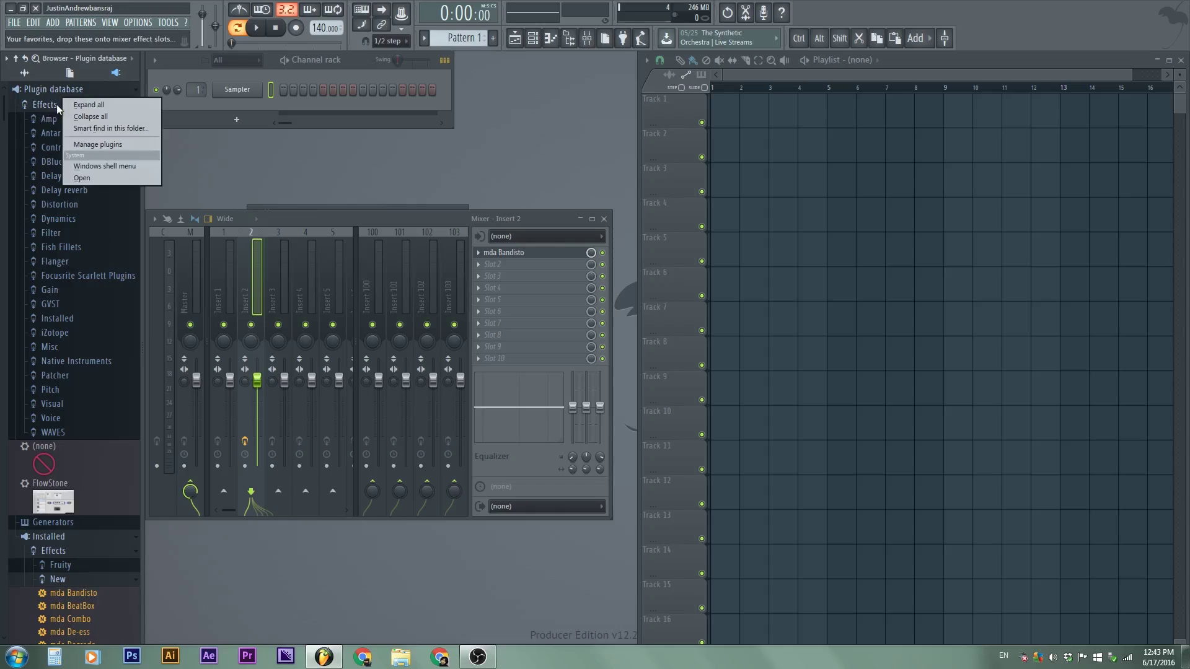
left_click(87, 179)
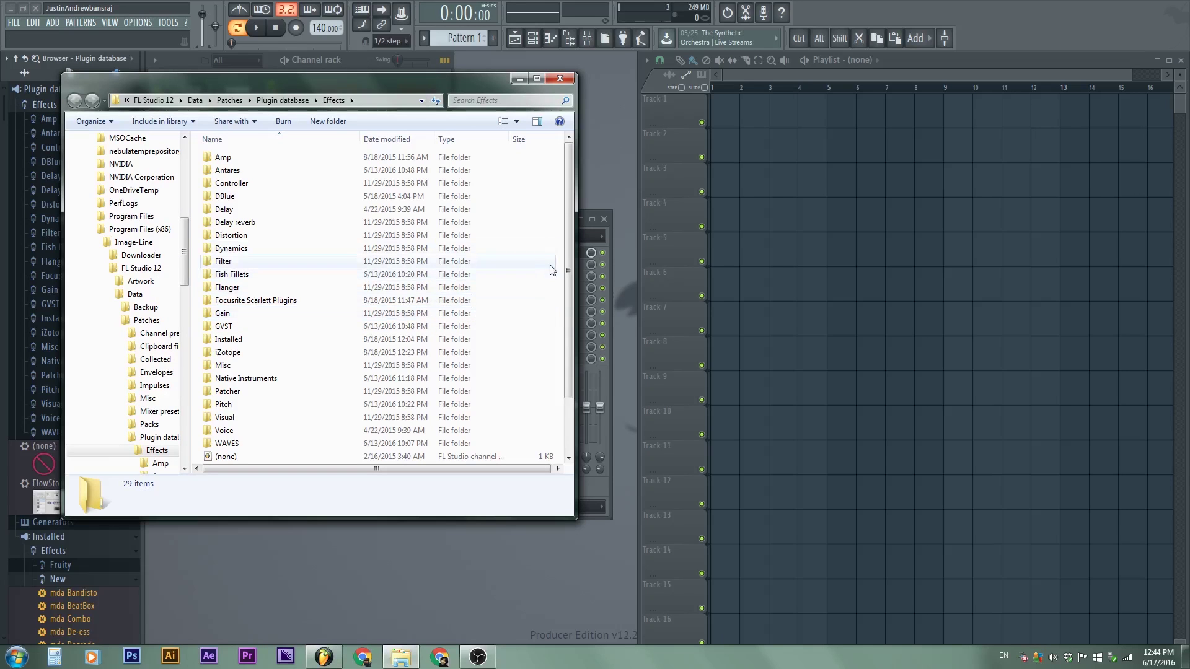
Create a new folder named MDA inside Effects, open it, then minimise Explorer.
right_click(557, 269)
mouse_move(438, 445)
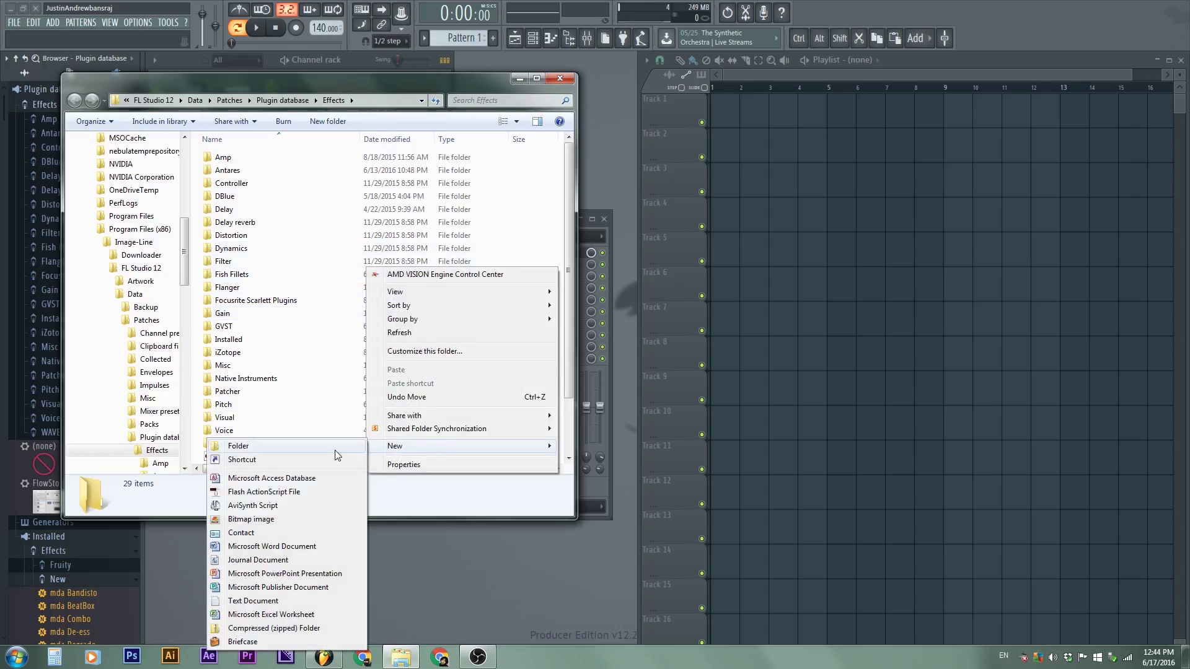
left_click(335, 374)
type("MDA")
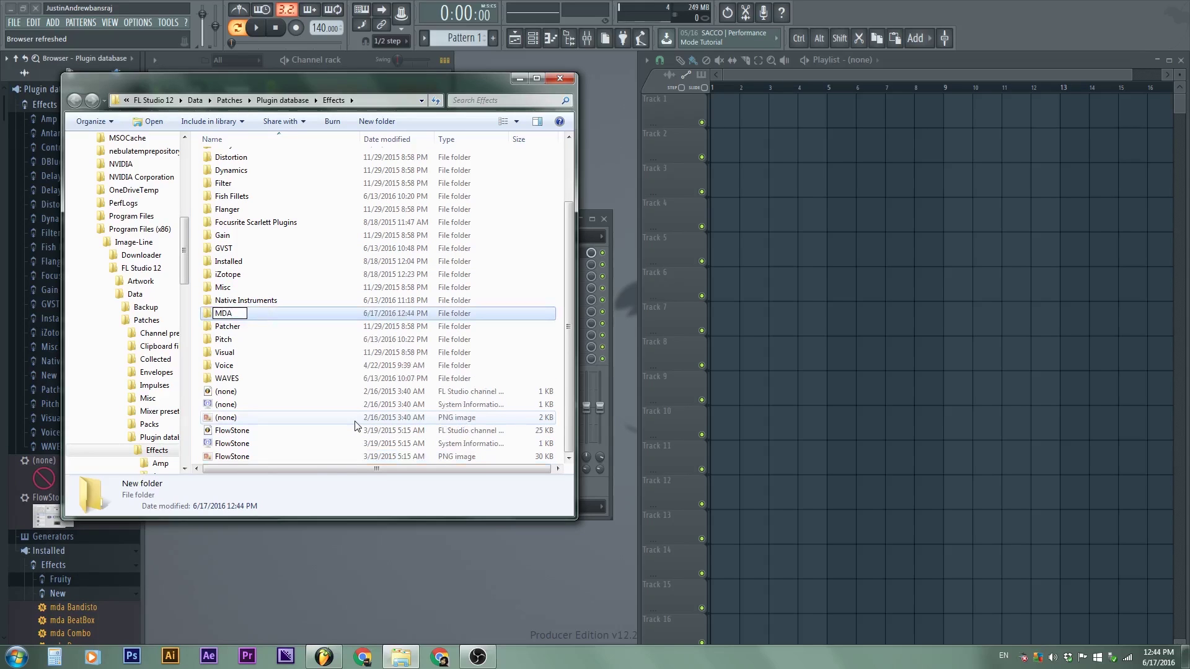
key("Return")
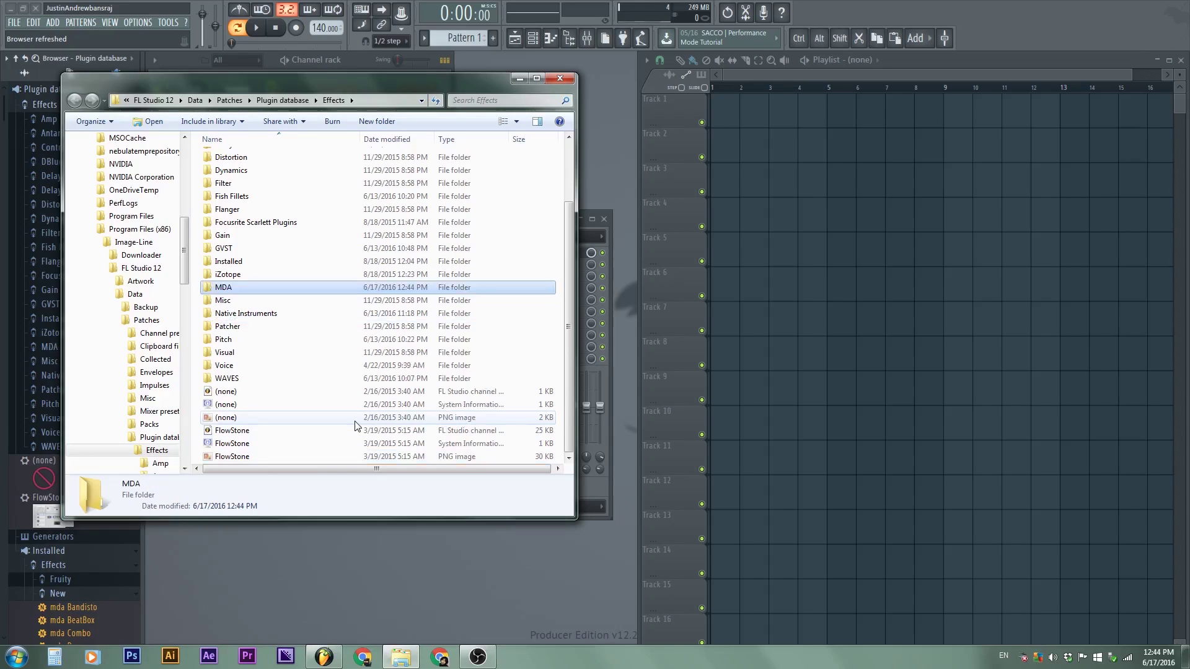
key("Return")
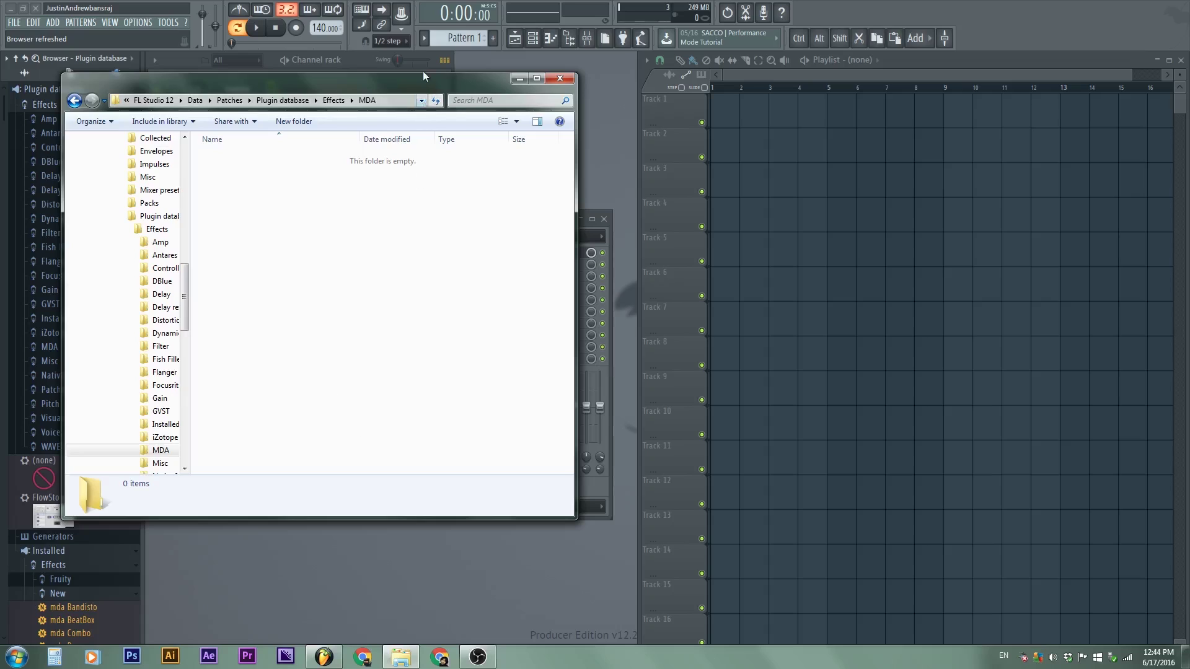
left_click_drag(423, 70, 1055, 36)
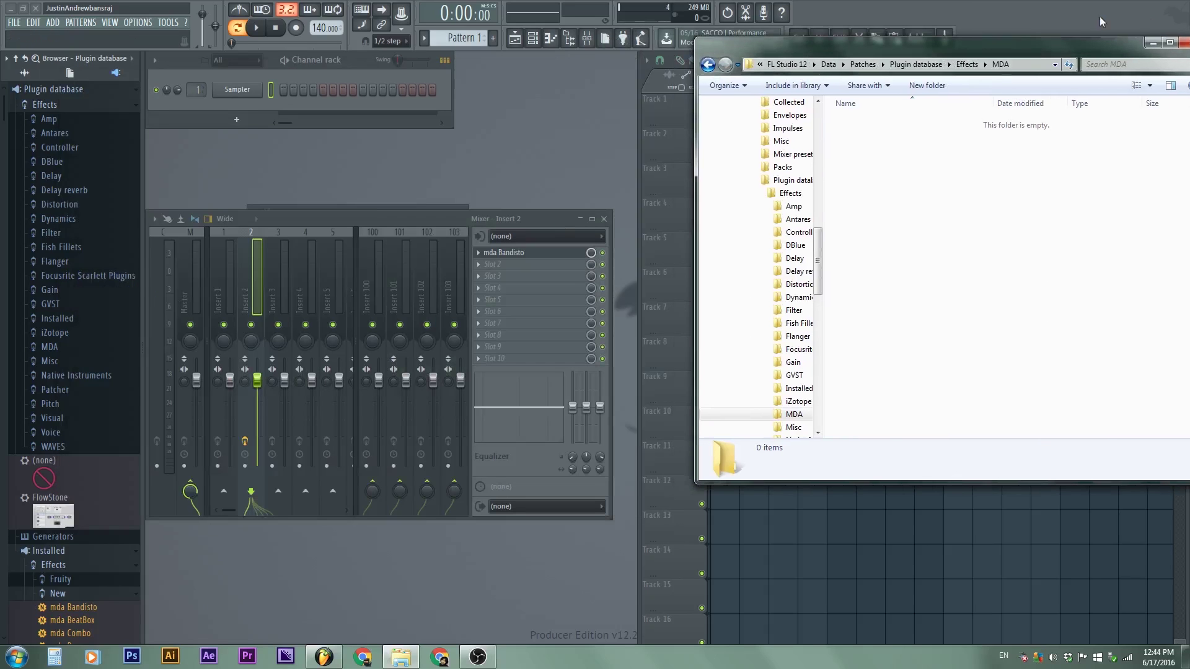
left_click(1153, 42)
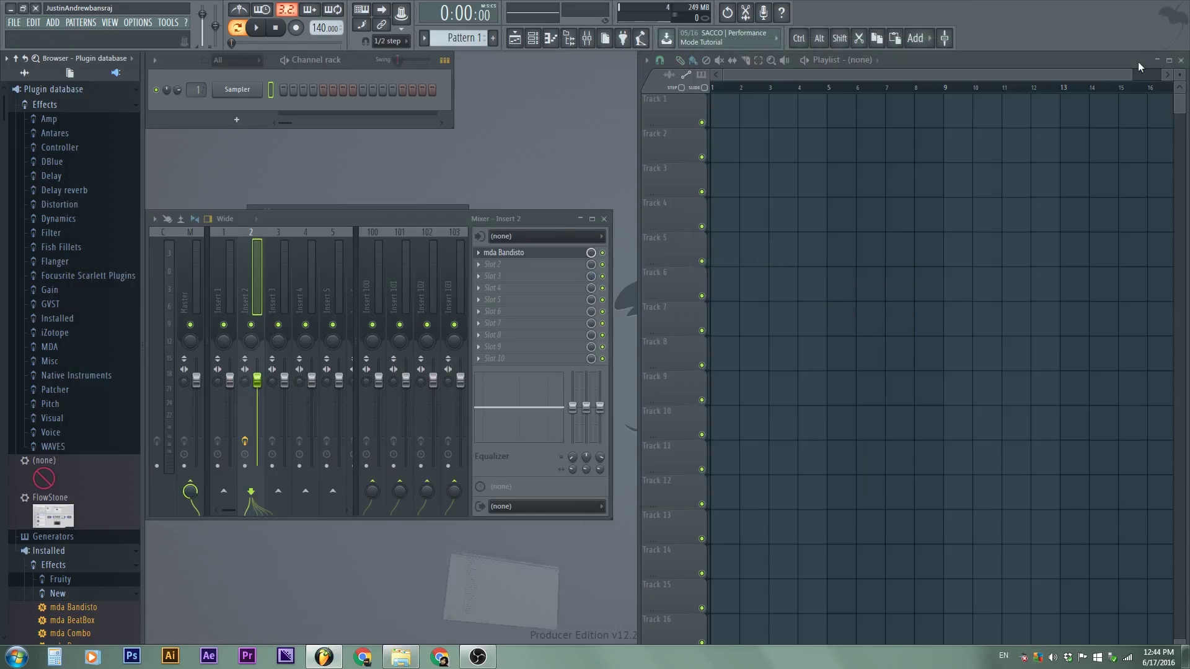
Add mda Bandisto to the plugin database under MDA as a favorite, then close its editor.
left_click(50, 348)
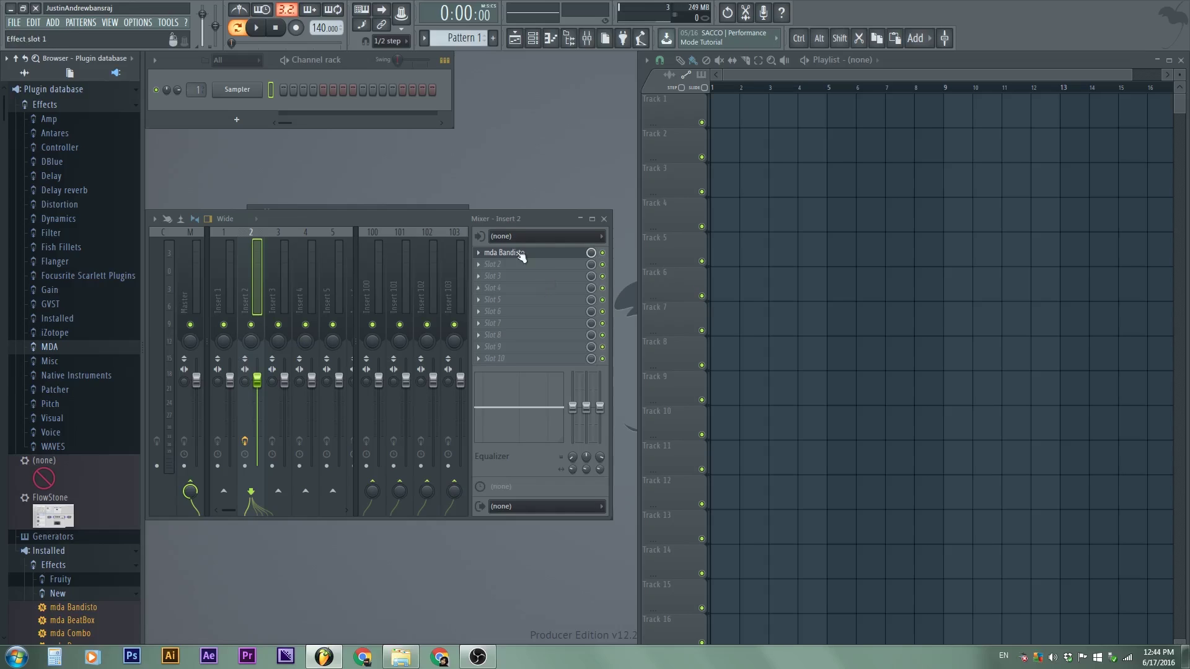
left_click(479, 254)
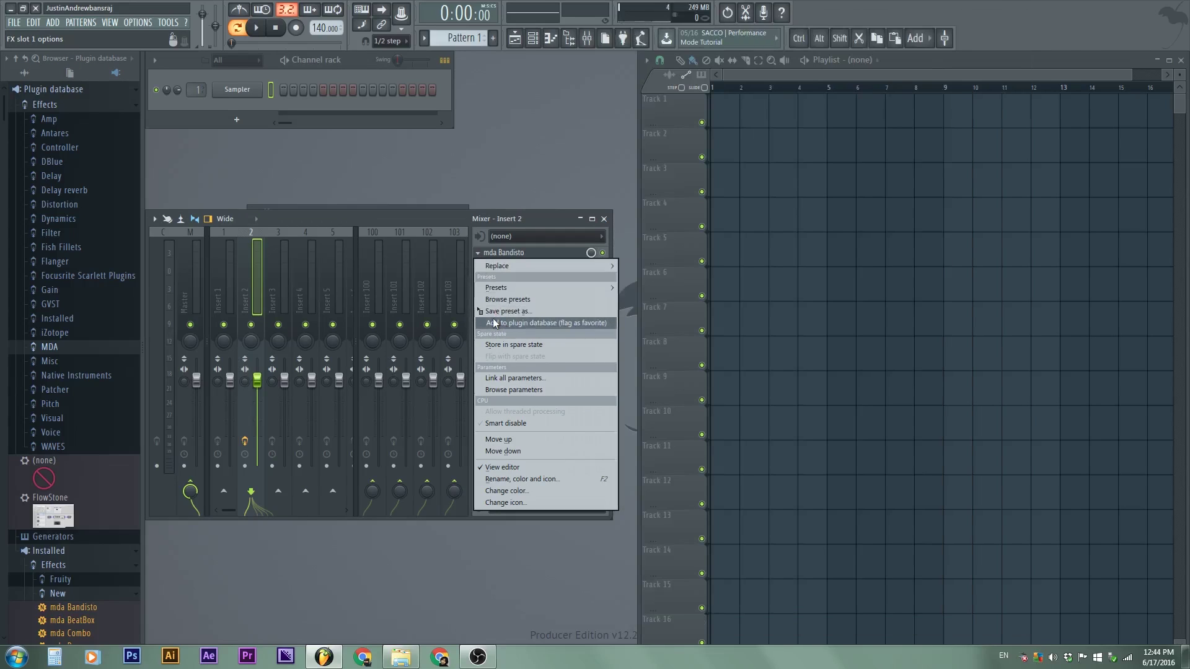
left_click(539, 324)
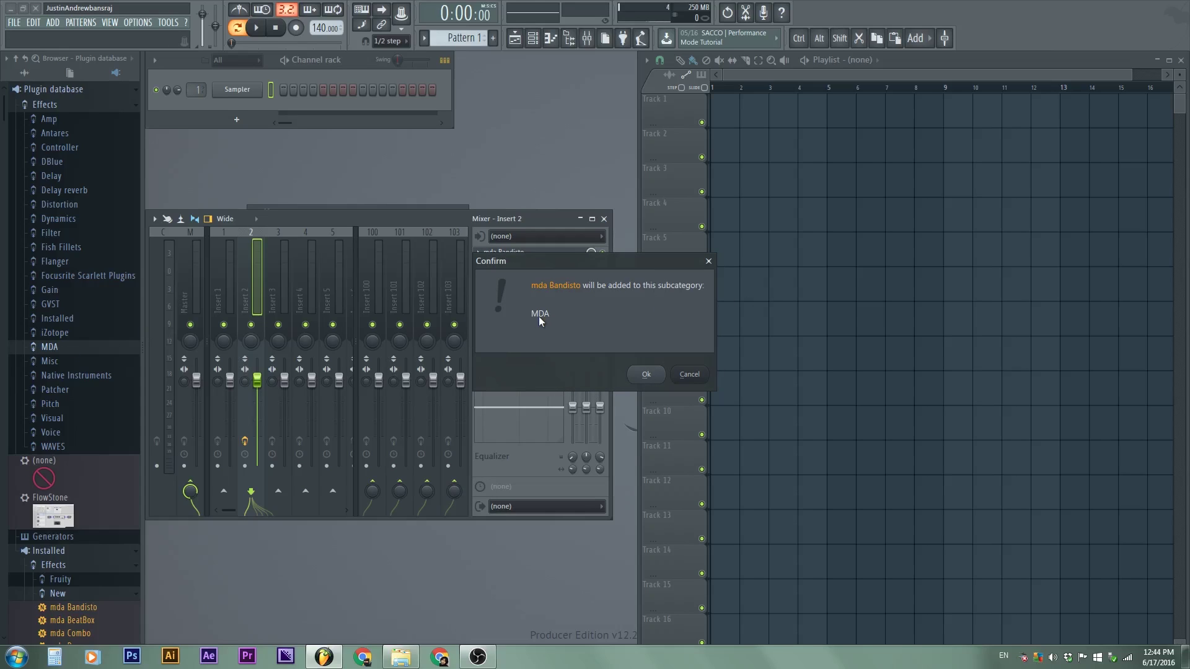
left_click(647, 375)
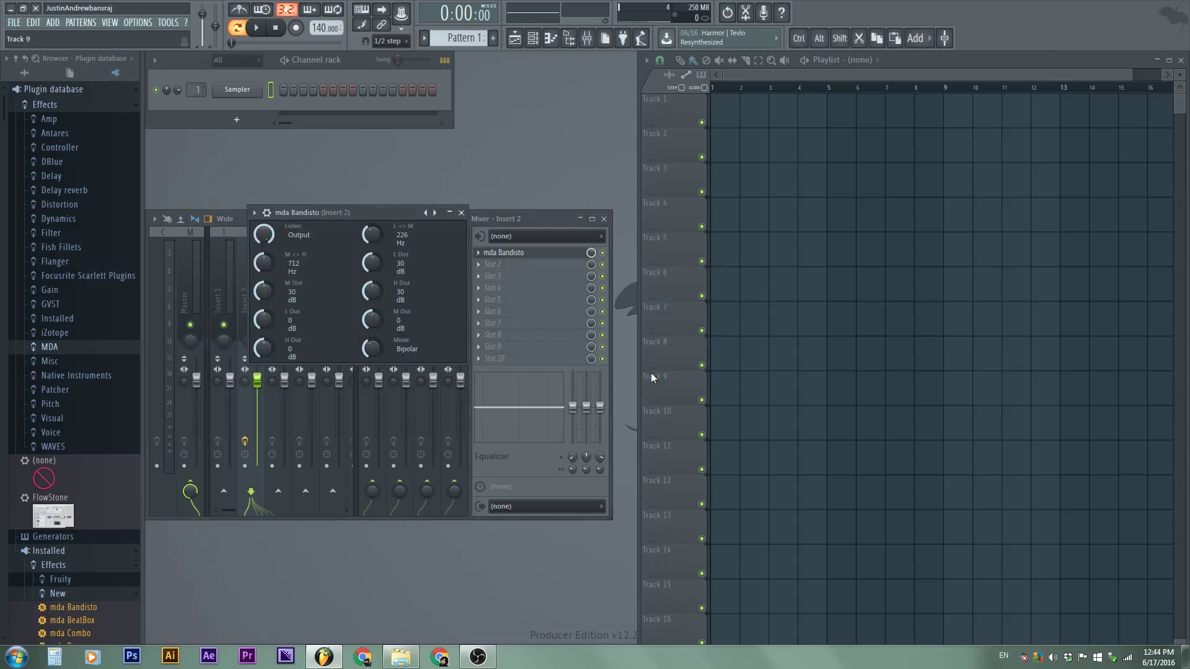
left_click(62, 348)
key("Escape")
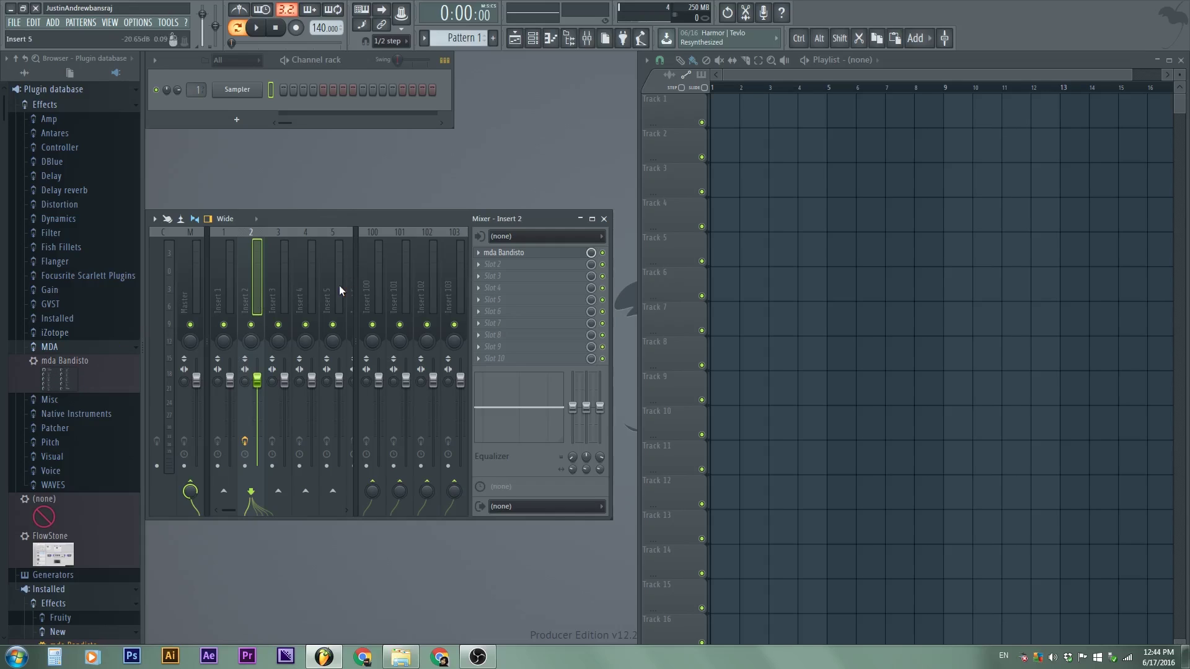
scroll(109, 359, "down", 5)
scroll(109, 355, "up", 3)
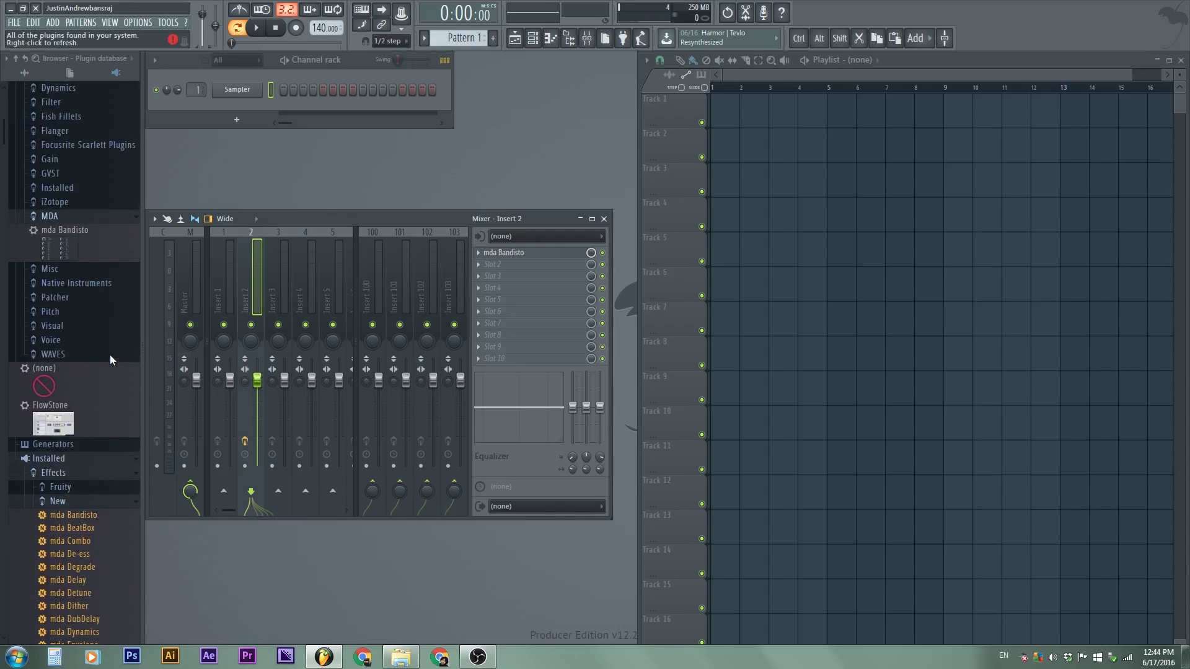
left_click(478, 264)
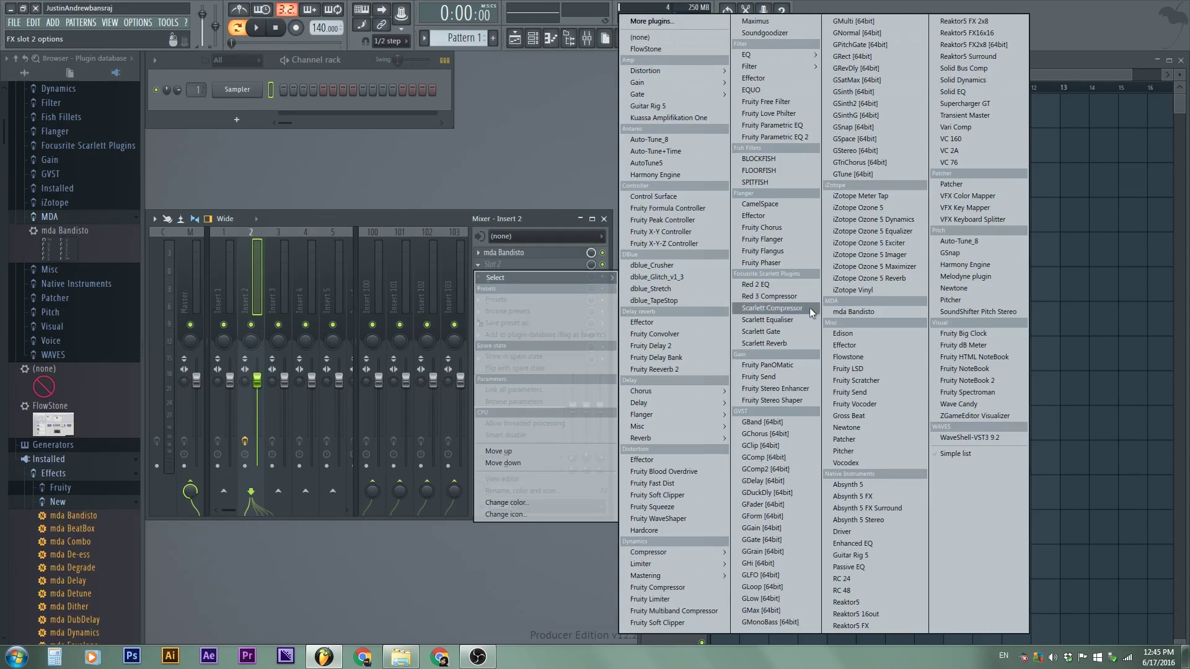
key("Escape")
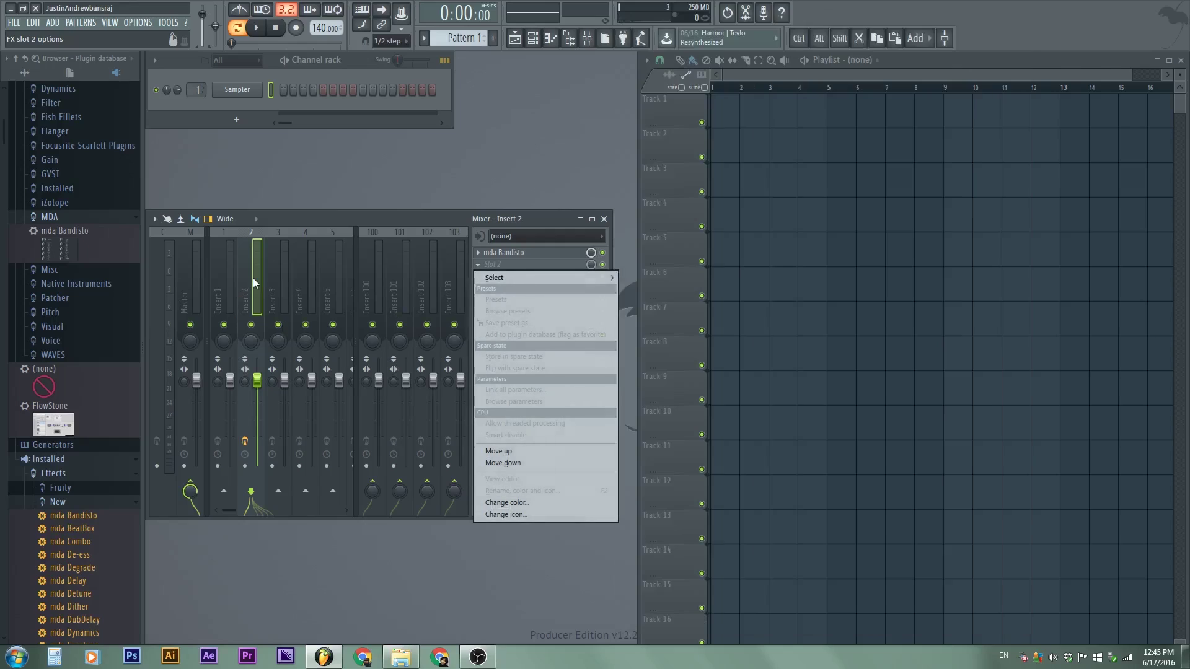
key("Escape")
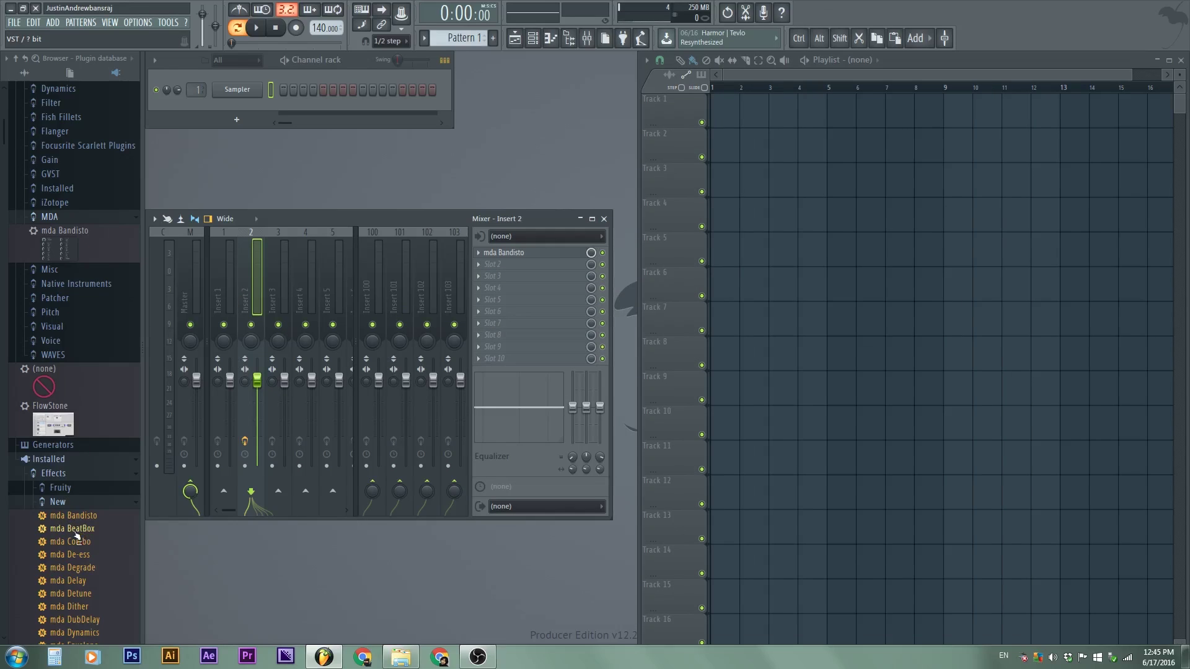
left_click_drag(76, 535, 501, 256)
Move the BeatBox editor aside and start adding BeatBox, cancelling since Patcher was also expanded.
left_click_drag(477, 192, 834, 218)
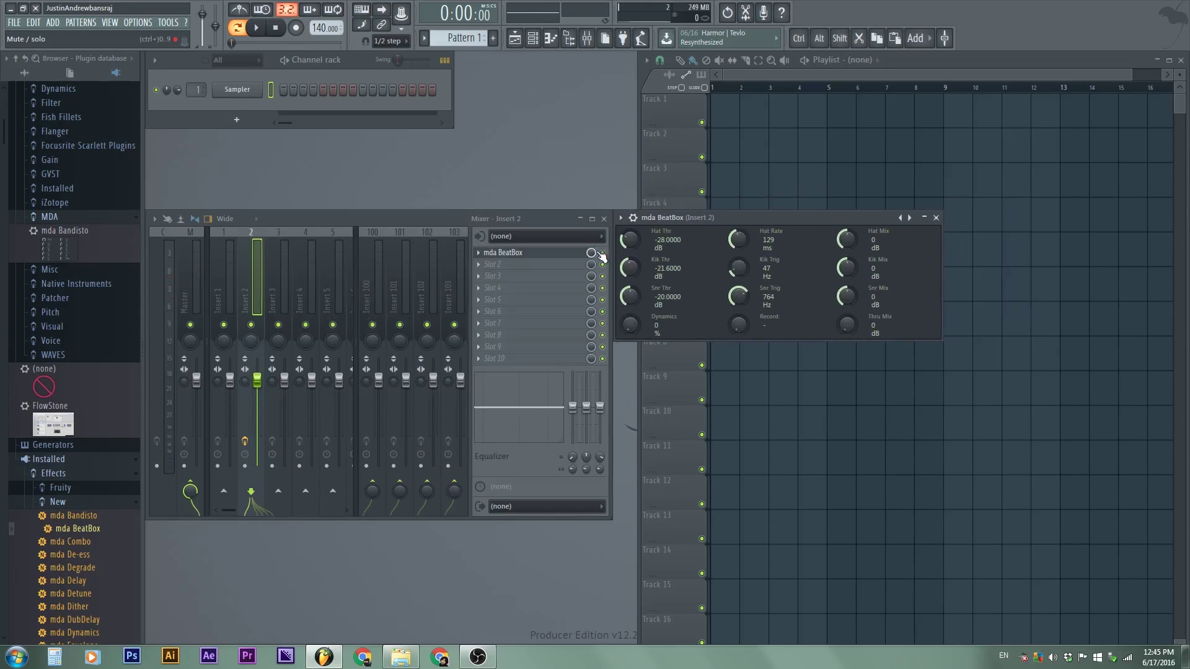
left_click(65, 298)
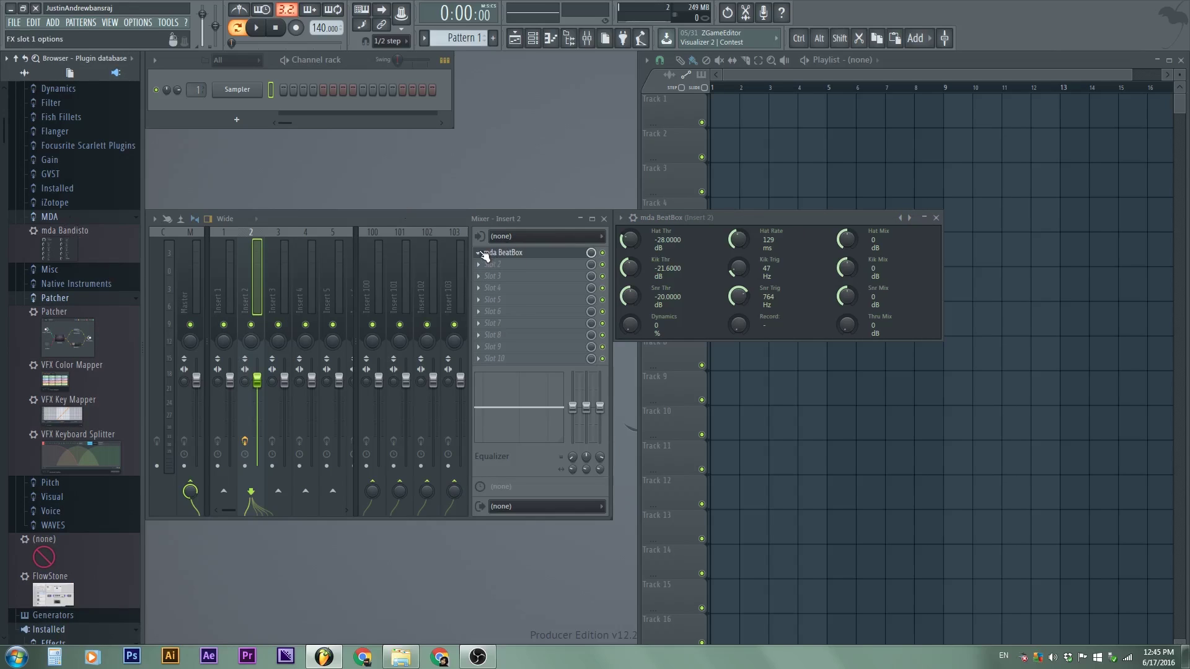
left_click(478, 252)
left_click(527, 322)
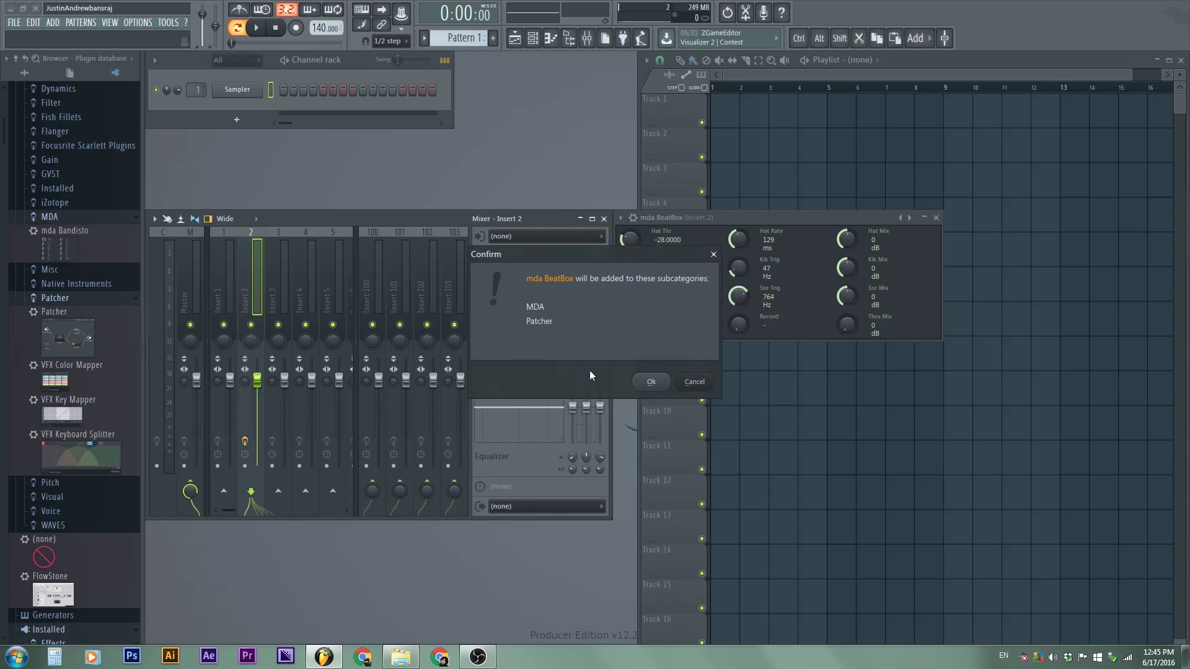
left_click(695, 382)
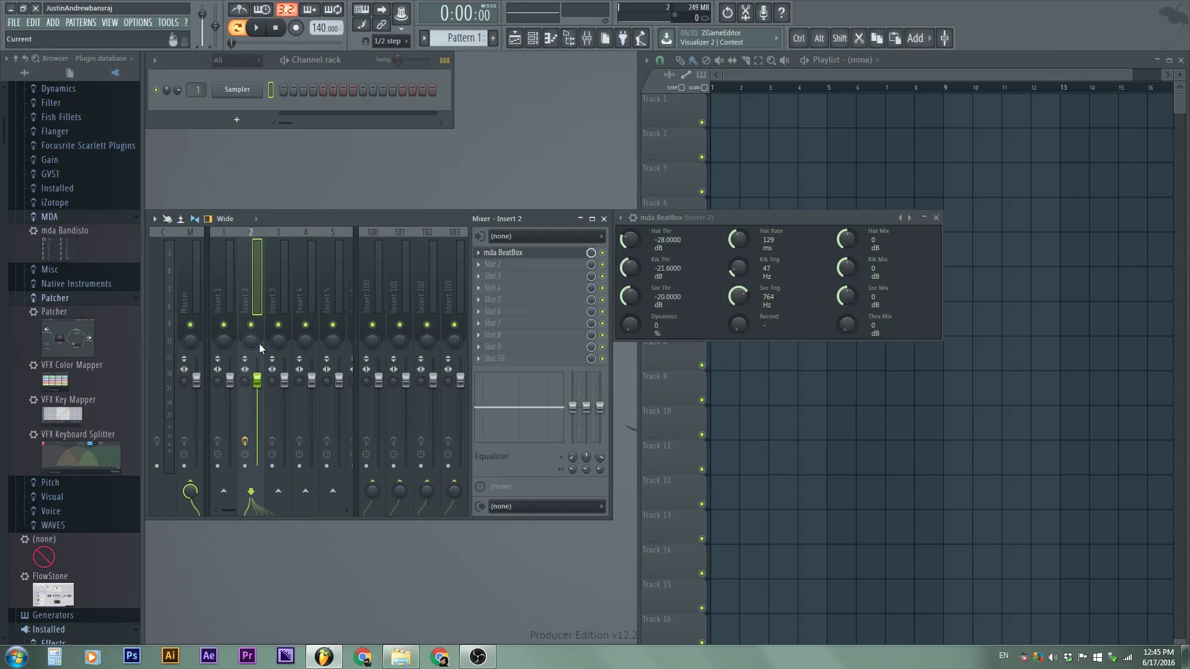
With only MDA expanded, add mda BeatBox to the plugin database as a favorite.
left_click(57, 300)
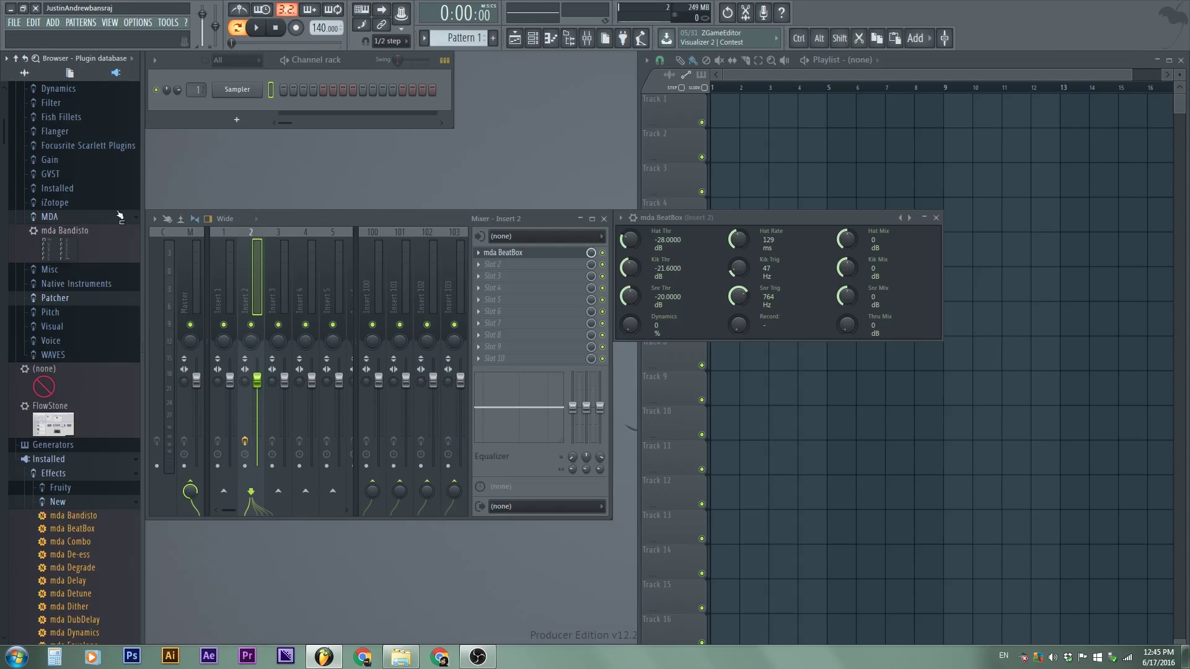
left_click(91, 300)
left_click(93, 296)
left_click(89, 222)
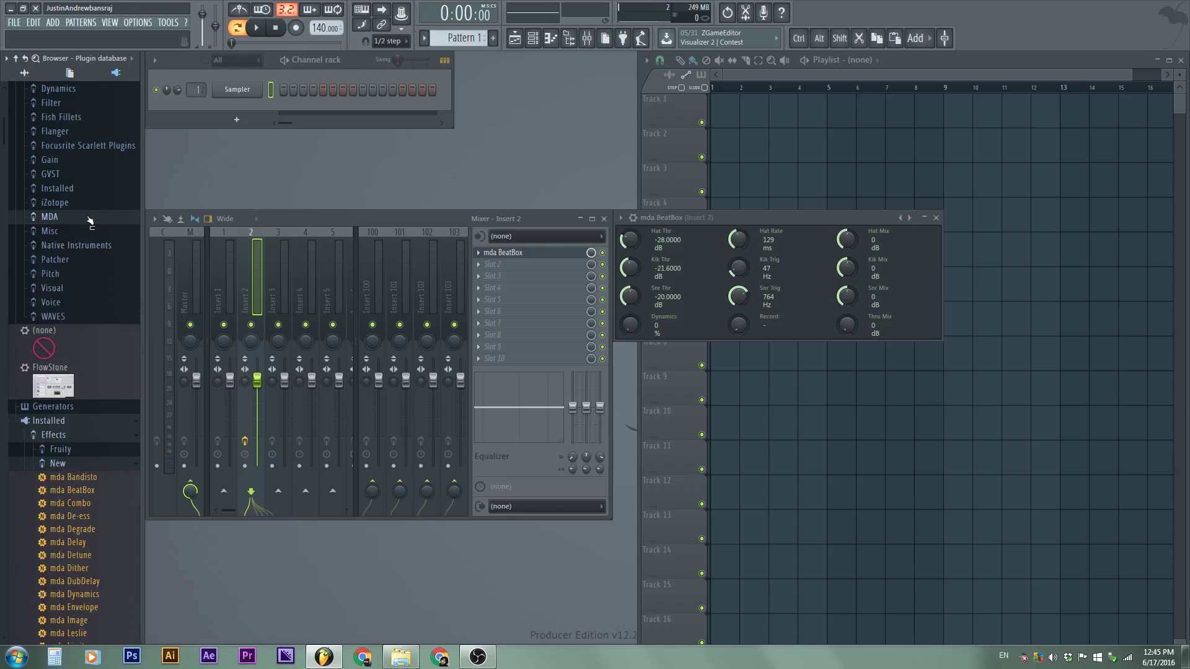
left_click(90, 221)
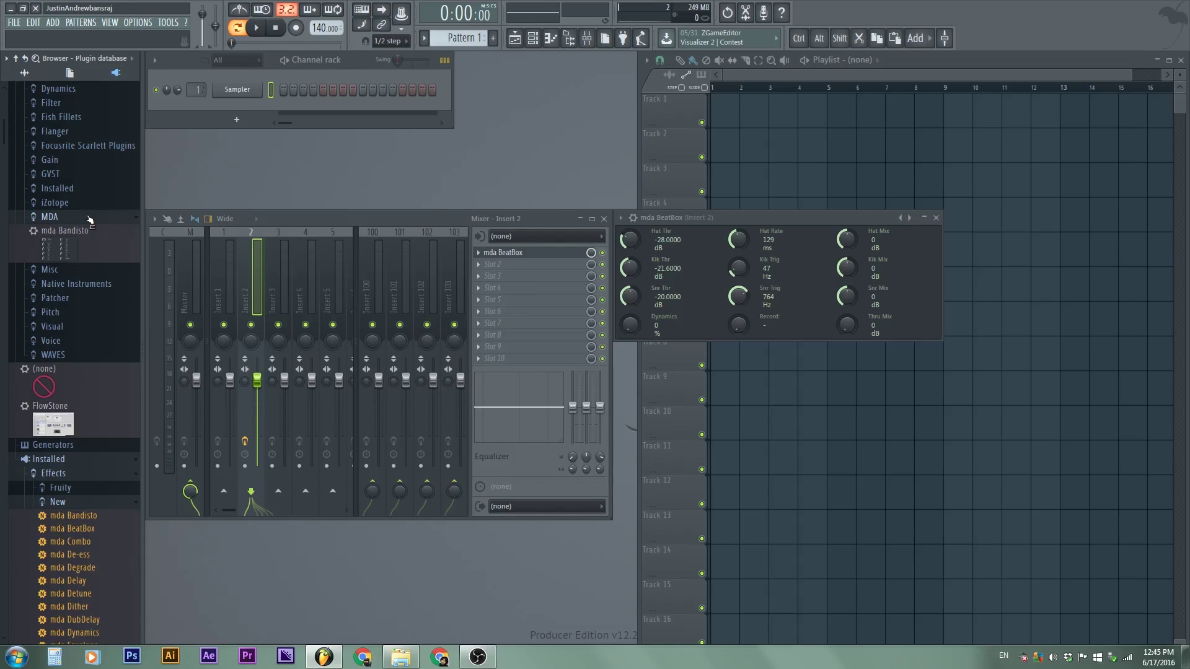
left_click(474, 253)
left_click(541, 322)
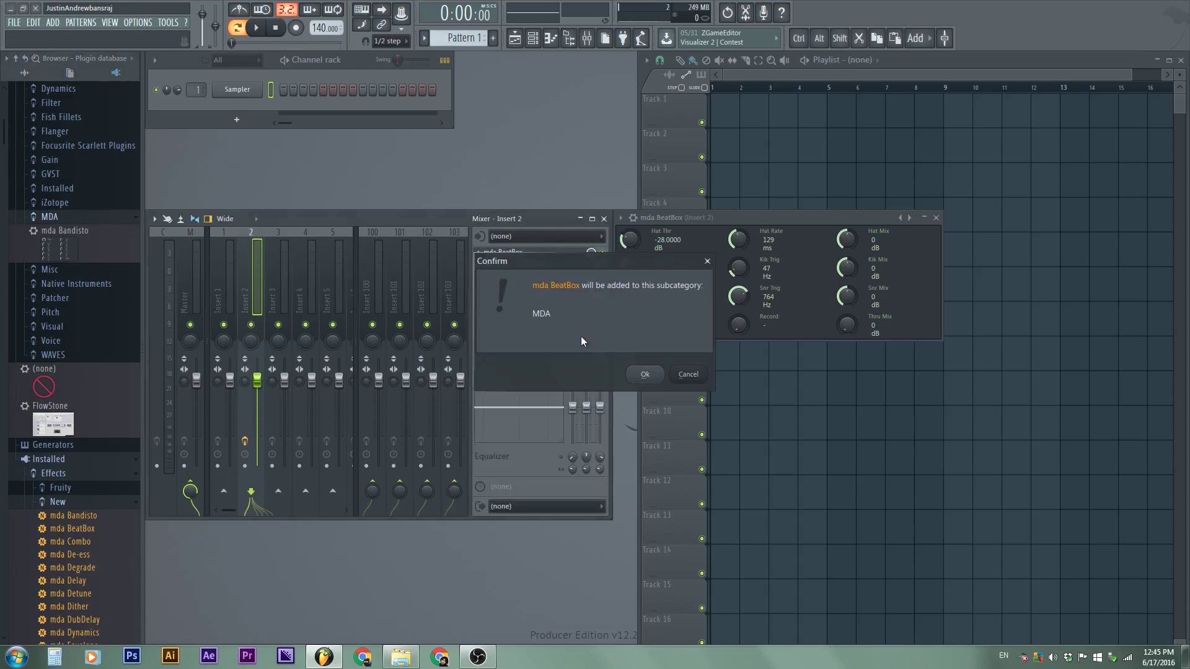
key("Return")
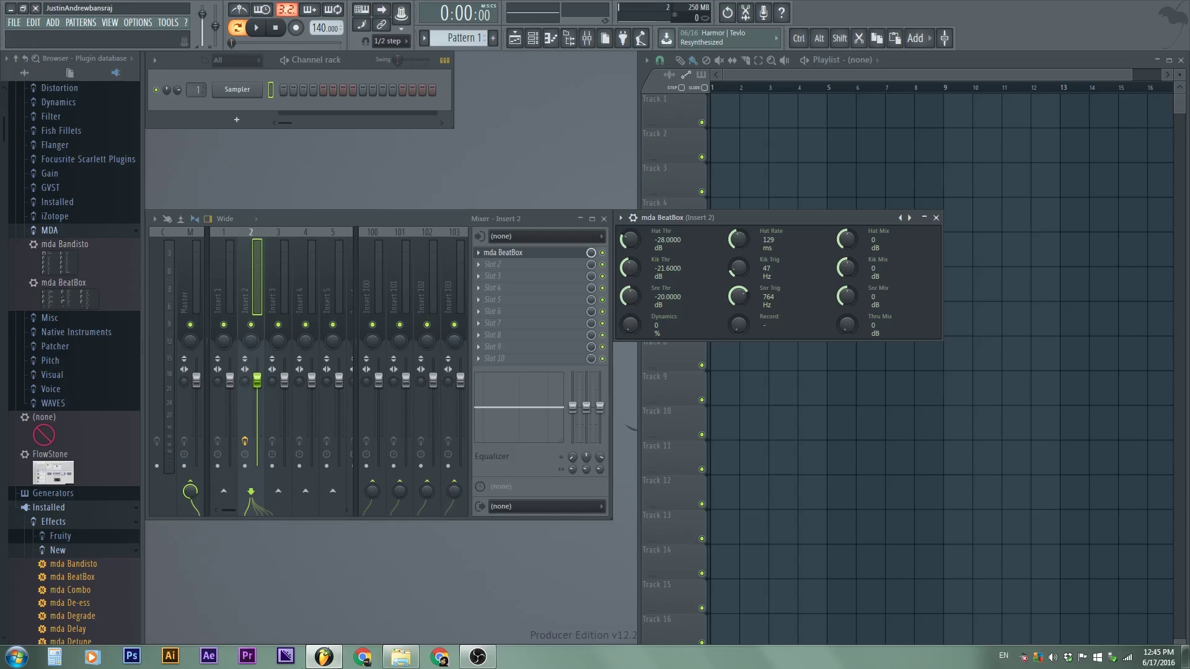
Select all 62 mda plugin files in Plugin database\Installed\Effects\New.
left_click(401, 659)
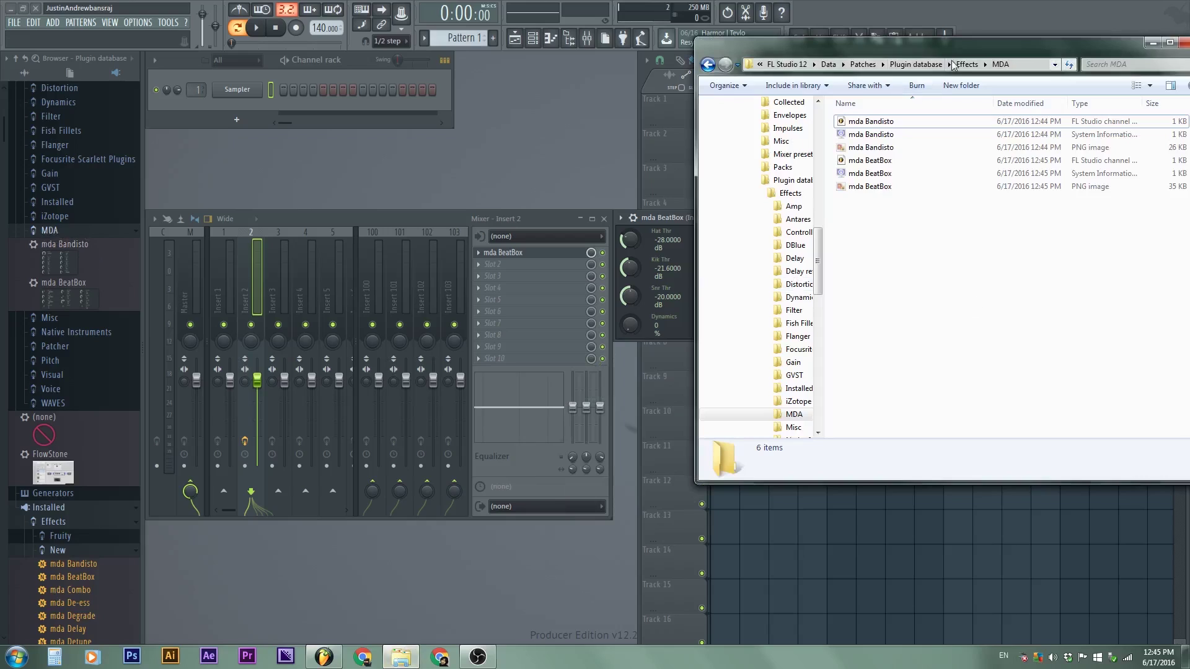
left_click(910, 66)
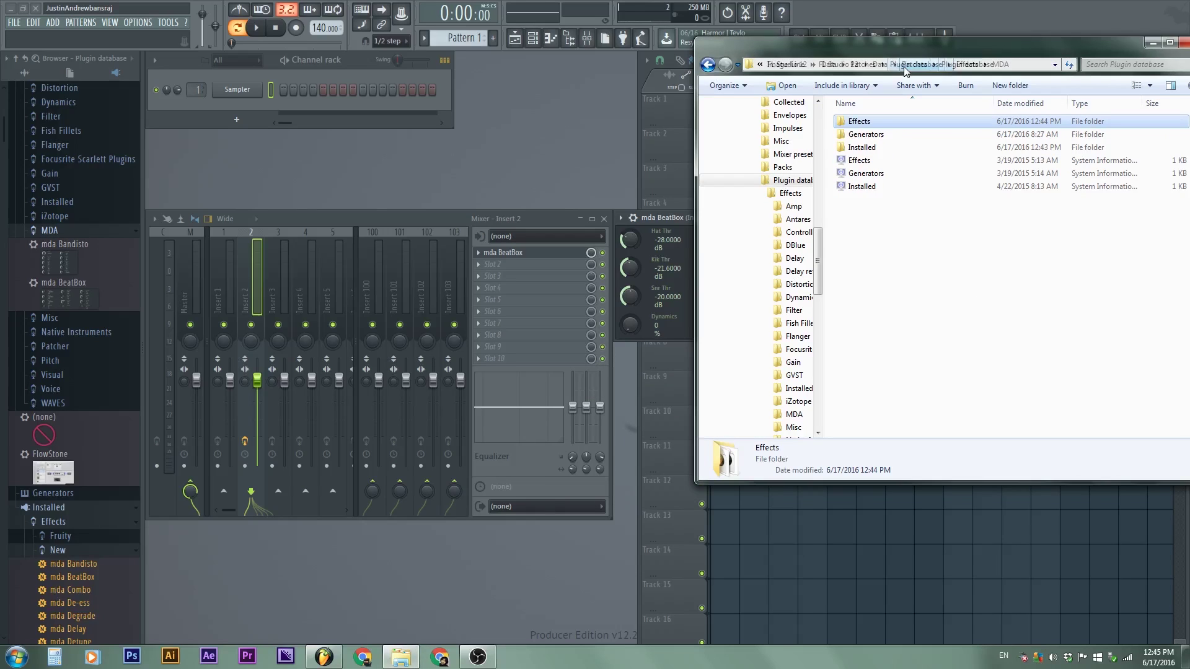
left_click(867, 149)
double_click(866, 149)
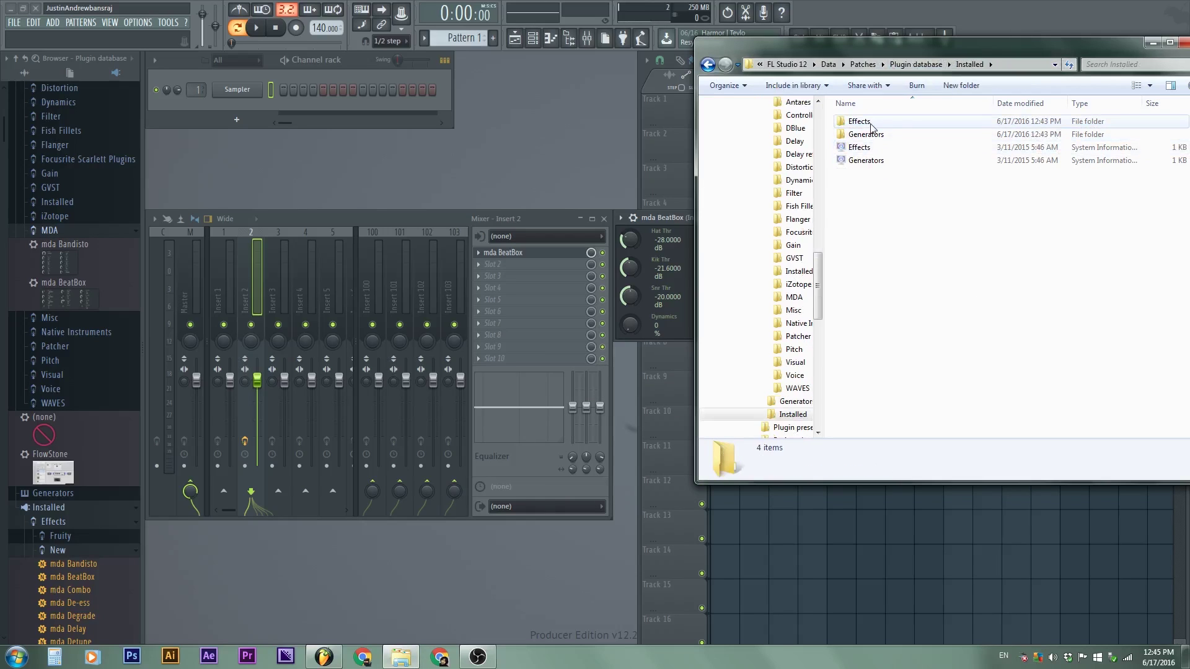
double_click(859, 122)
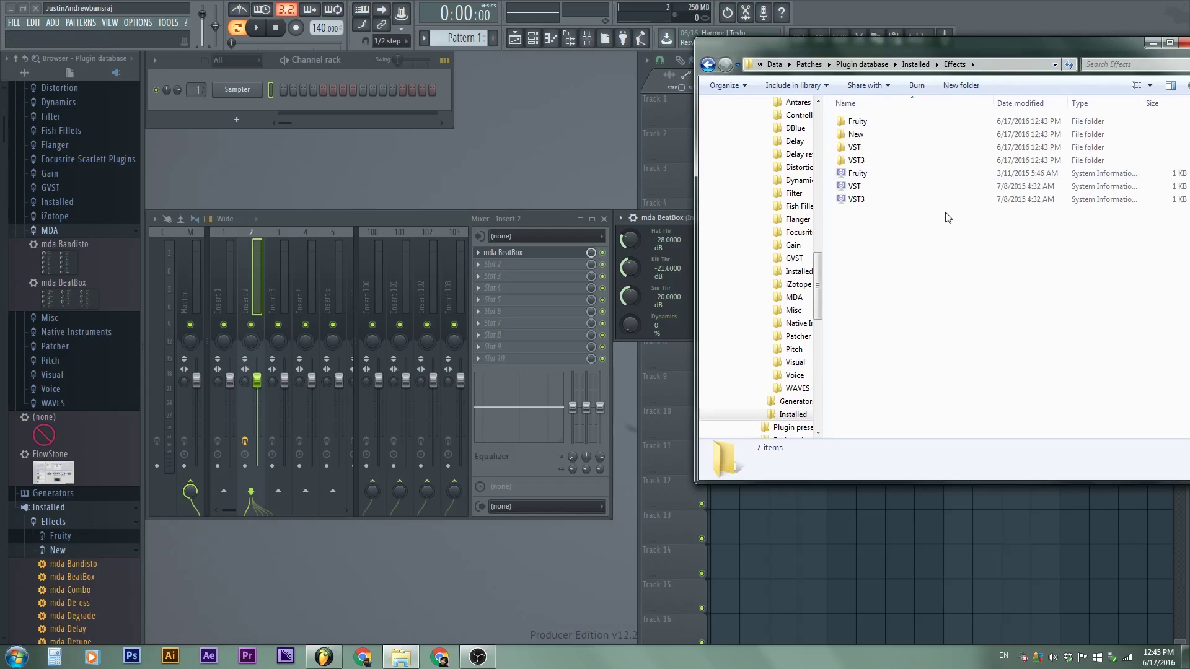
double_click(877, 136)
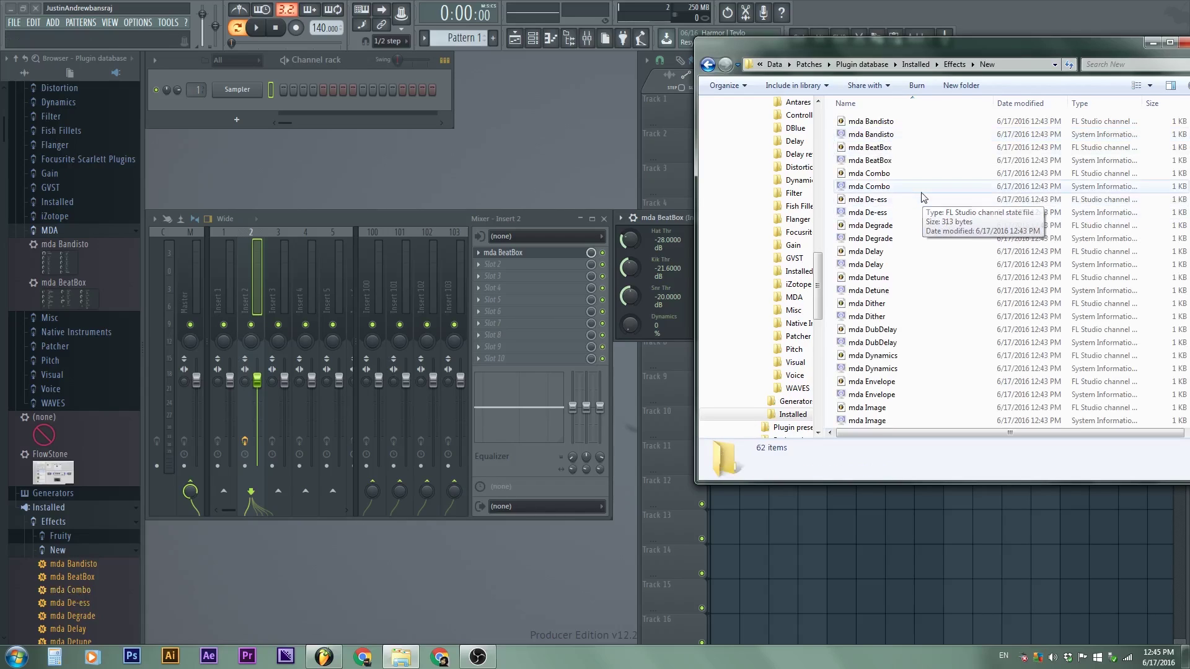
left_click(921, 190)
key("ctrl+a")
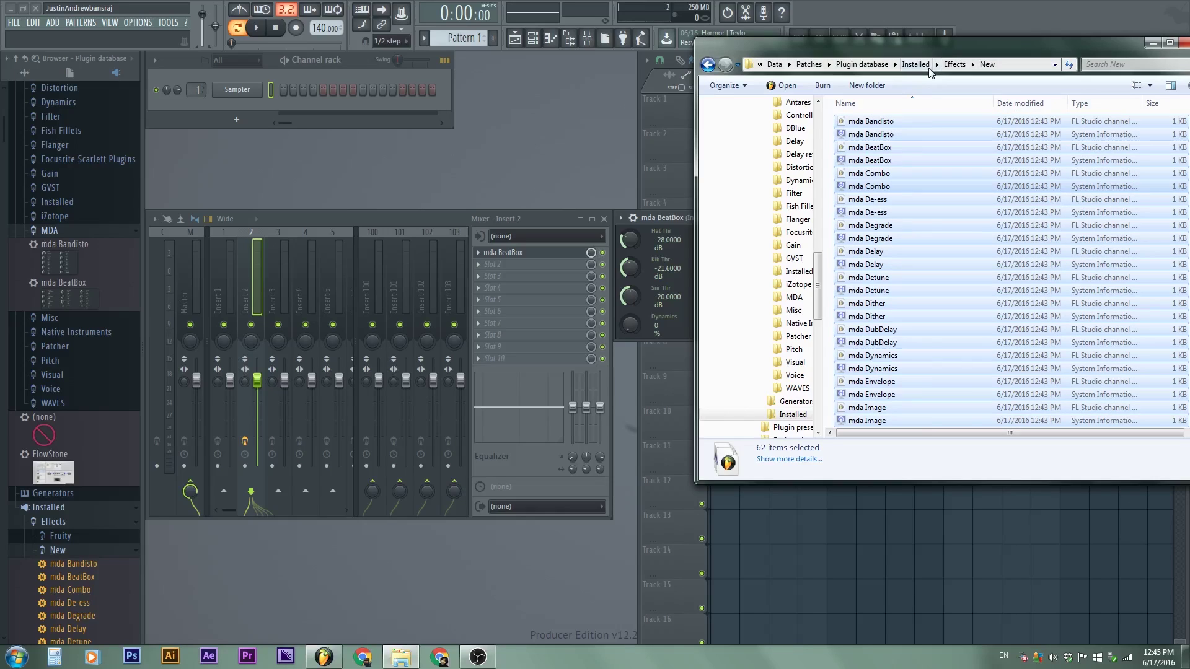
Paste the mda files into the plugin database's Effects\MDA folder.
left_click(861, 65)
double_click(855, 122)
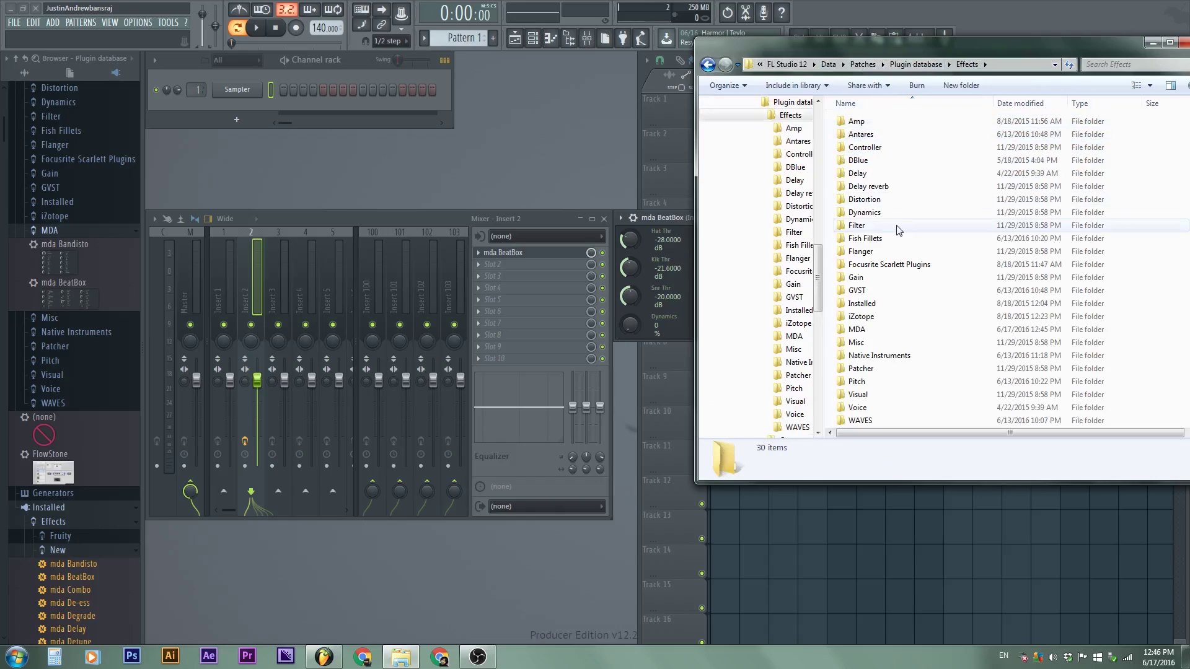
double_click(880, 329)
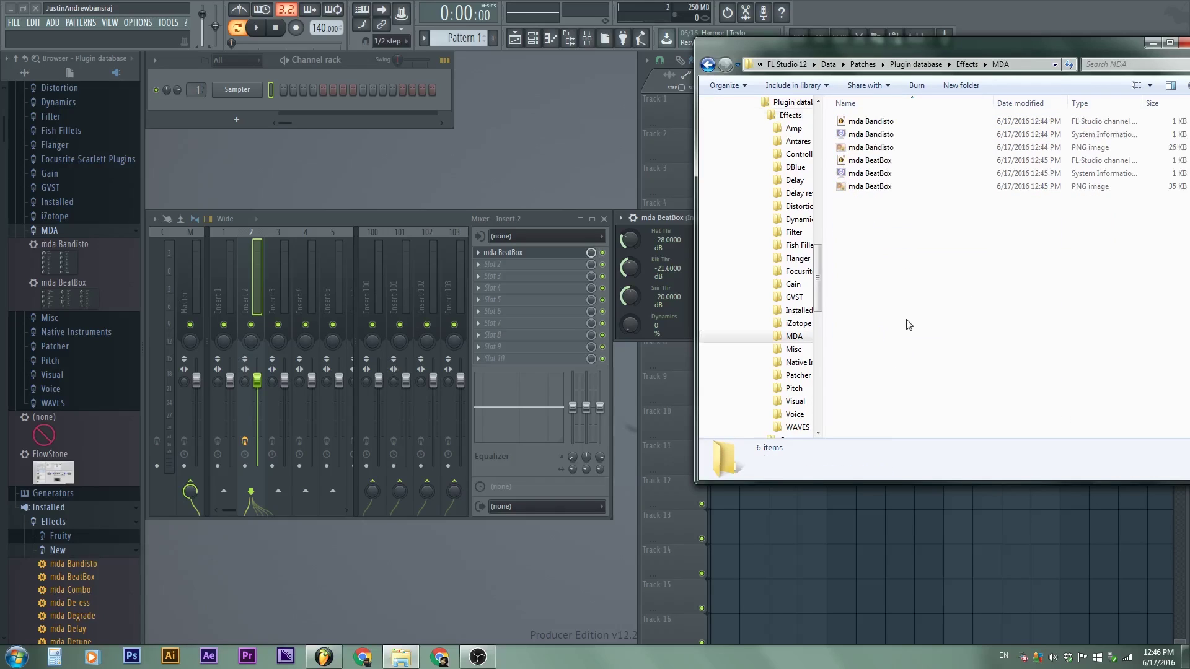
key("ctrl+v")
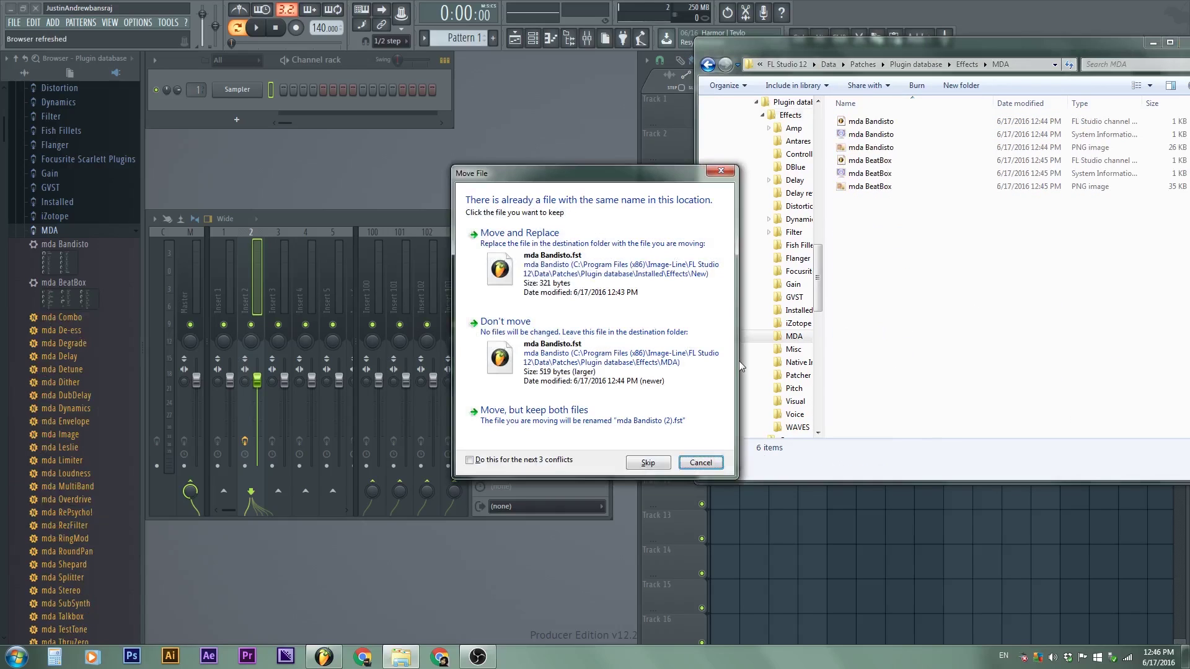
Replace all conflicting mda files in the MDA folder, applying the choice to every conflict.
left_click(469, 459)
left_click(519, 234)
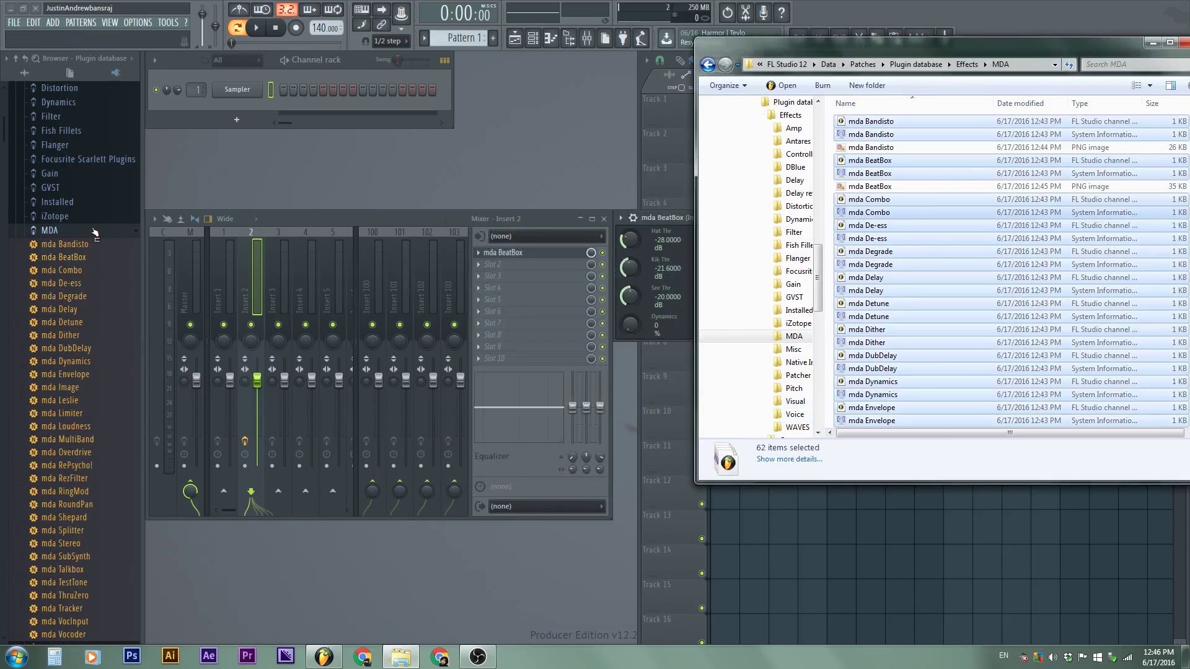
left_click(93, 254)
scroll(93, 260, "down", 5)
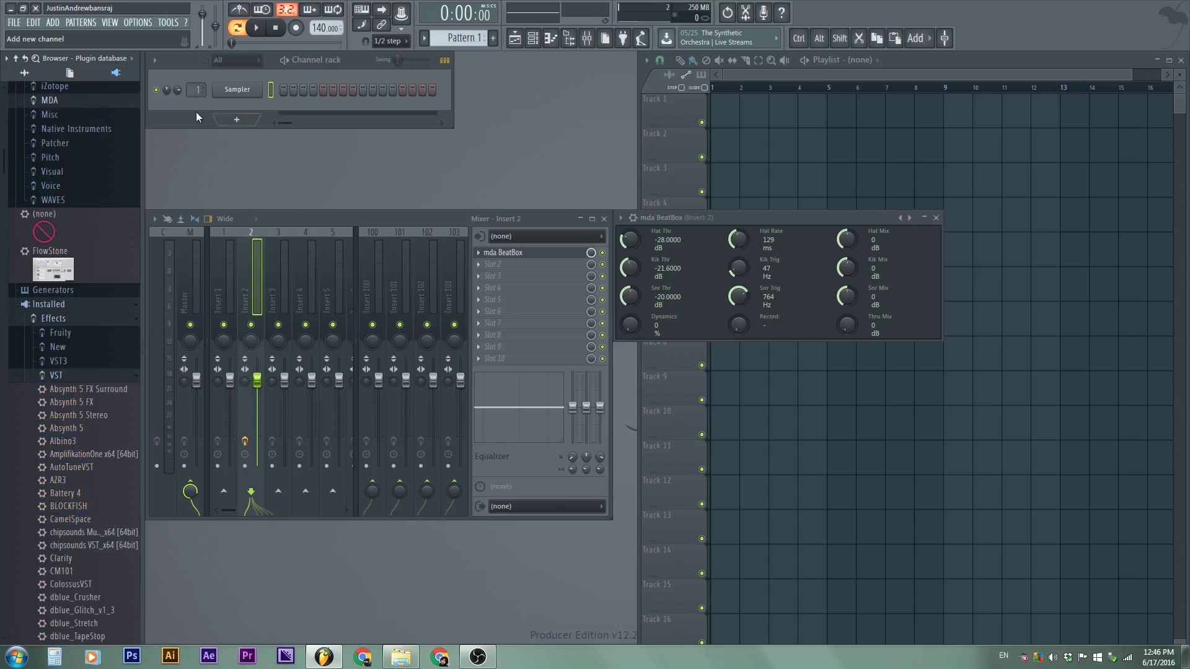
Confirm FL Studio lists the full MDA plugin set, then collapse MDA and expand Generators.
left_click(478, 252)
mouse_move(503, 266)
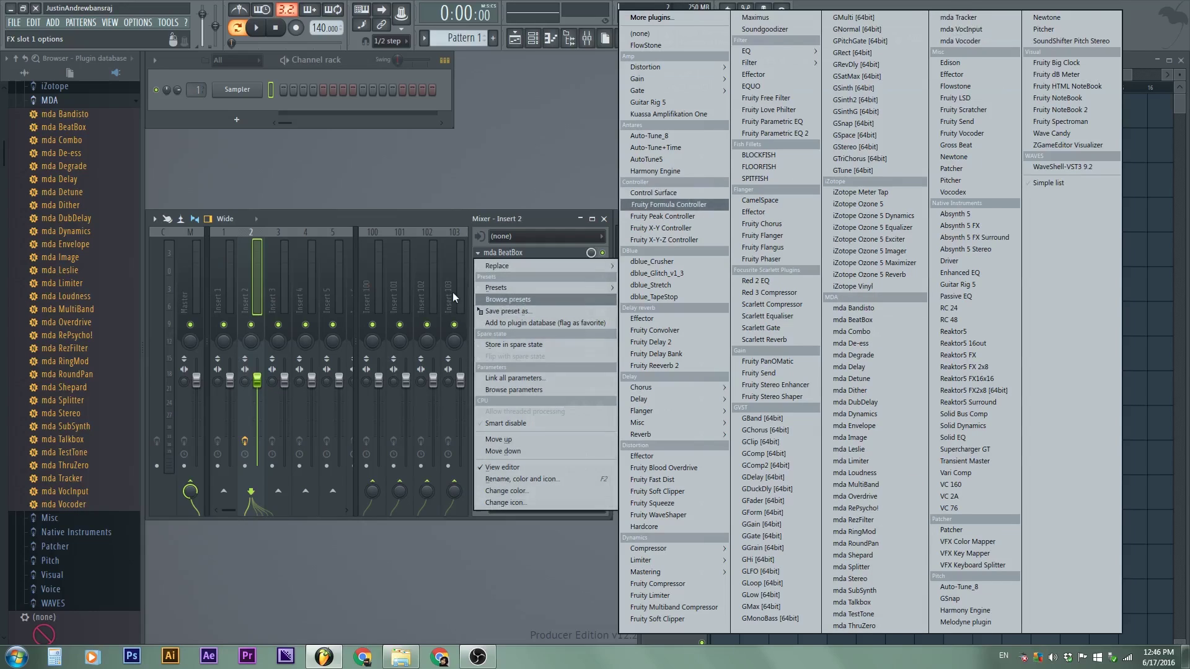
left_click(251, 263)
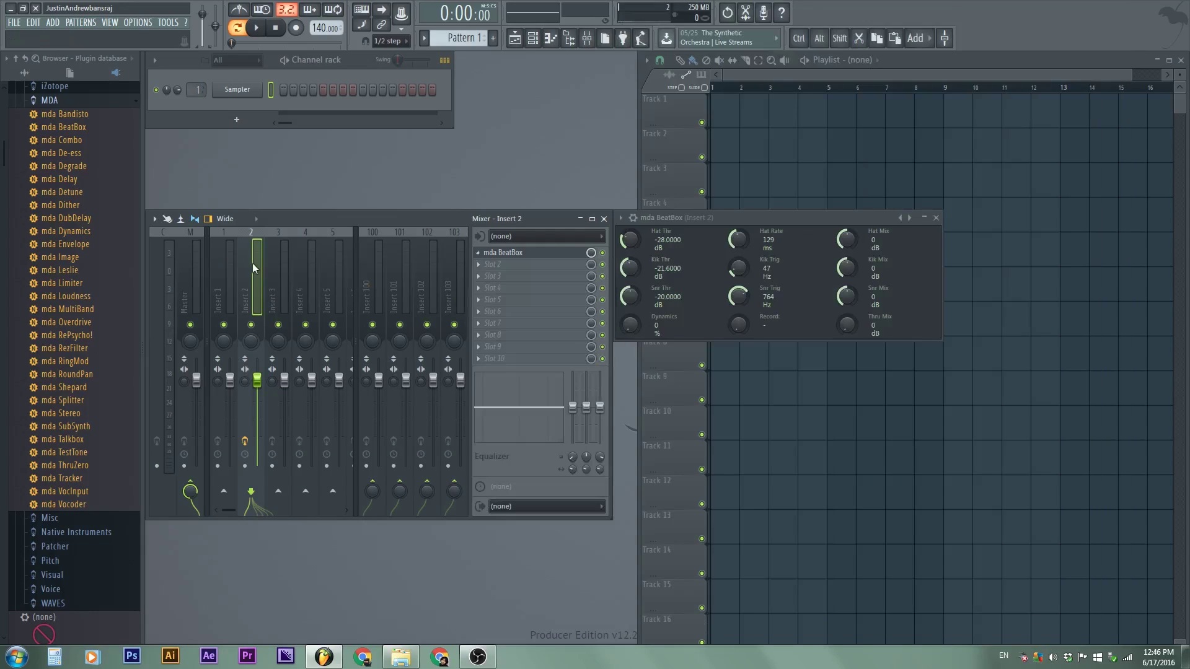
left_click(91, 100)
scroll(106, 340, "up", 6)
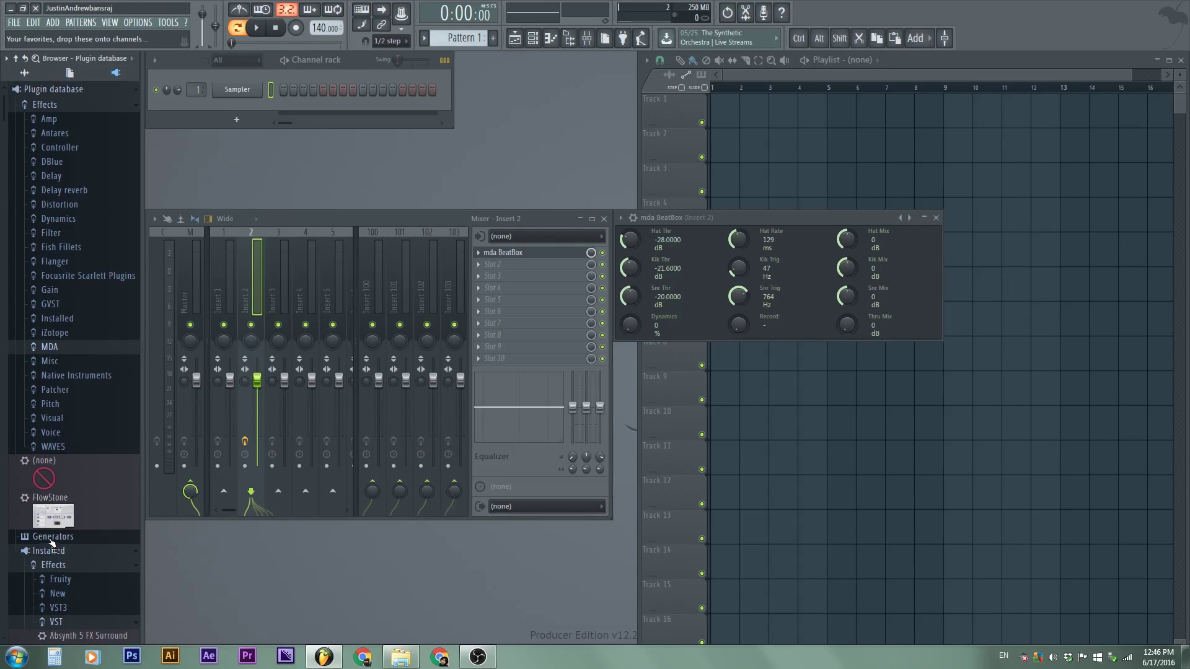
left_click(51, 538)
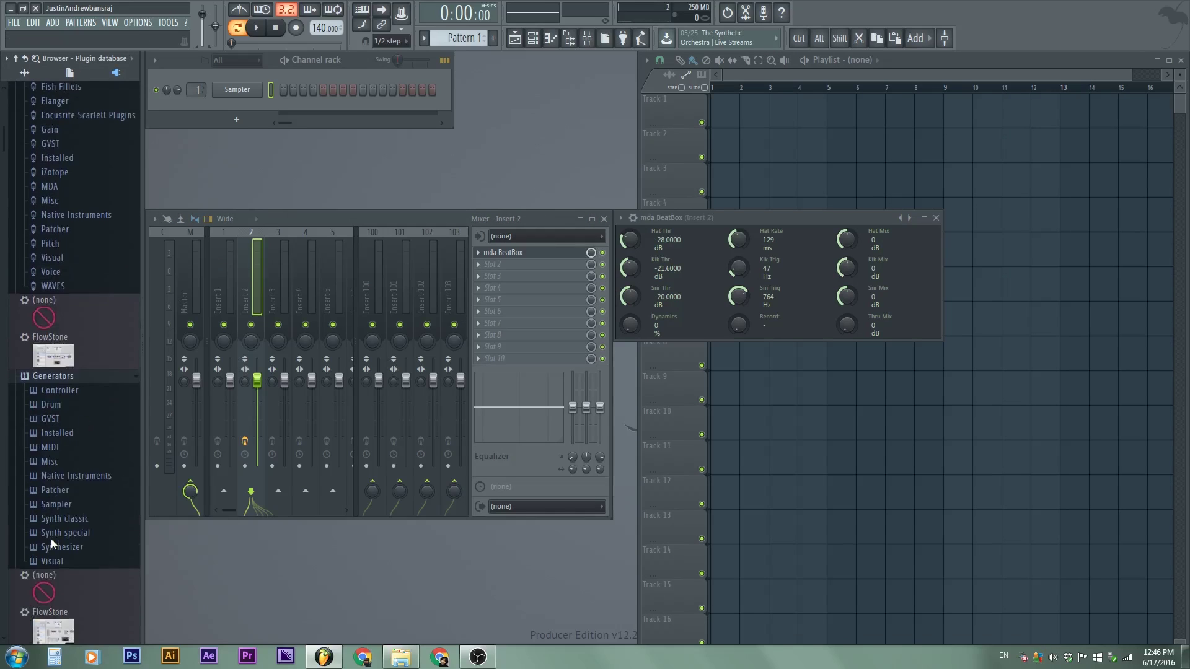
Collapse the whole plugin database tree and select the Sampler channel.
left_click(75, 333)
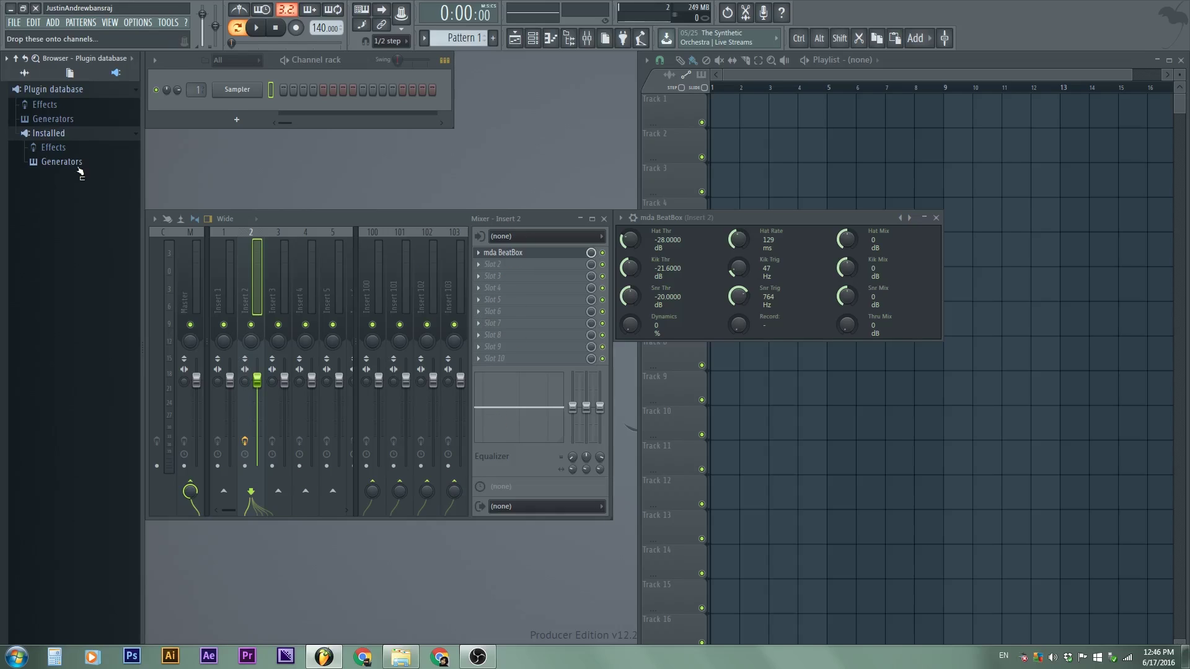
left_click(238, 89)
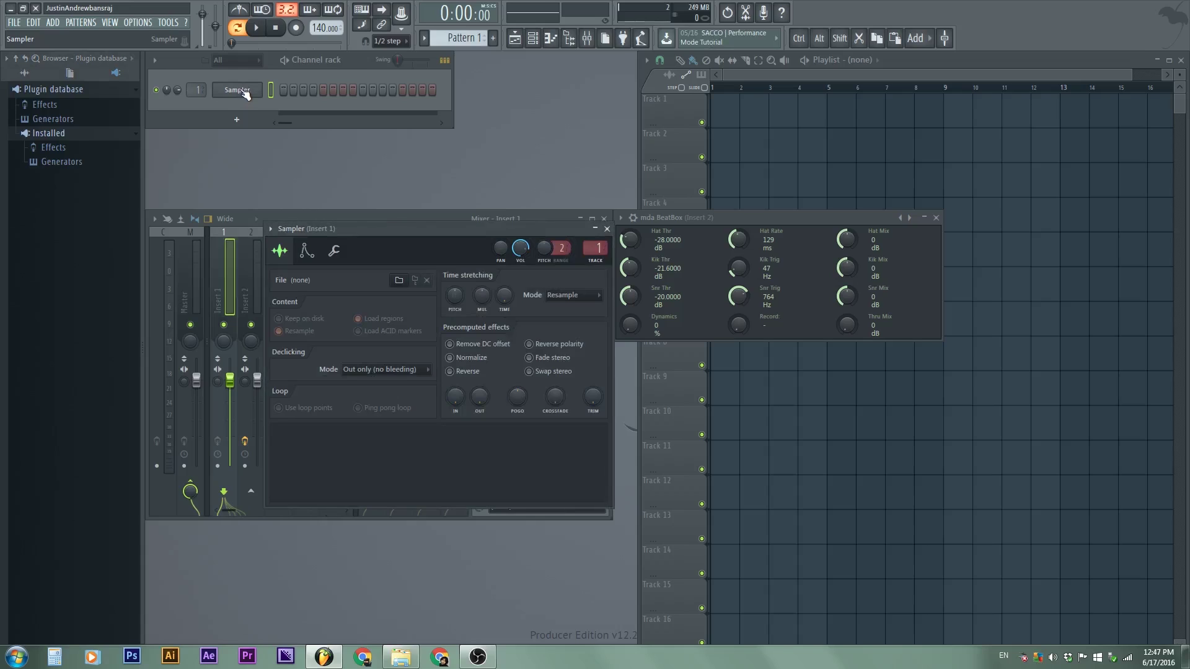
Close the Sampler settings and dismiss the channel's Insert menu without adding a generator.
left_click(238, 90)
right_click(242, 92)
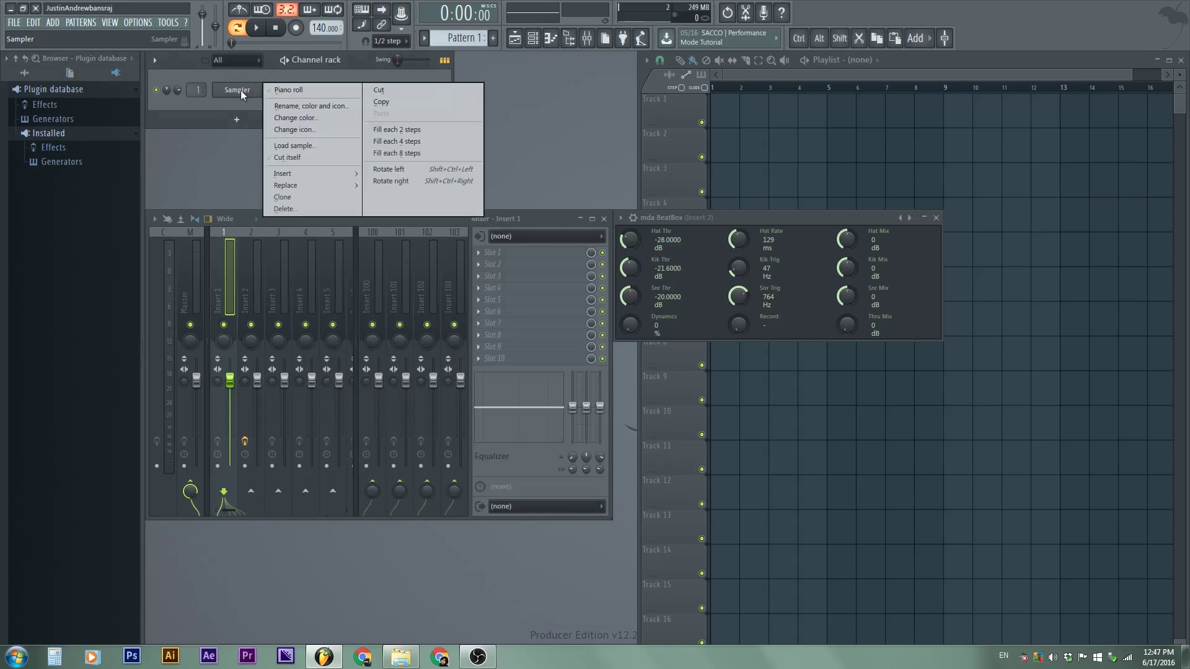
mouse_move(319, 178)
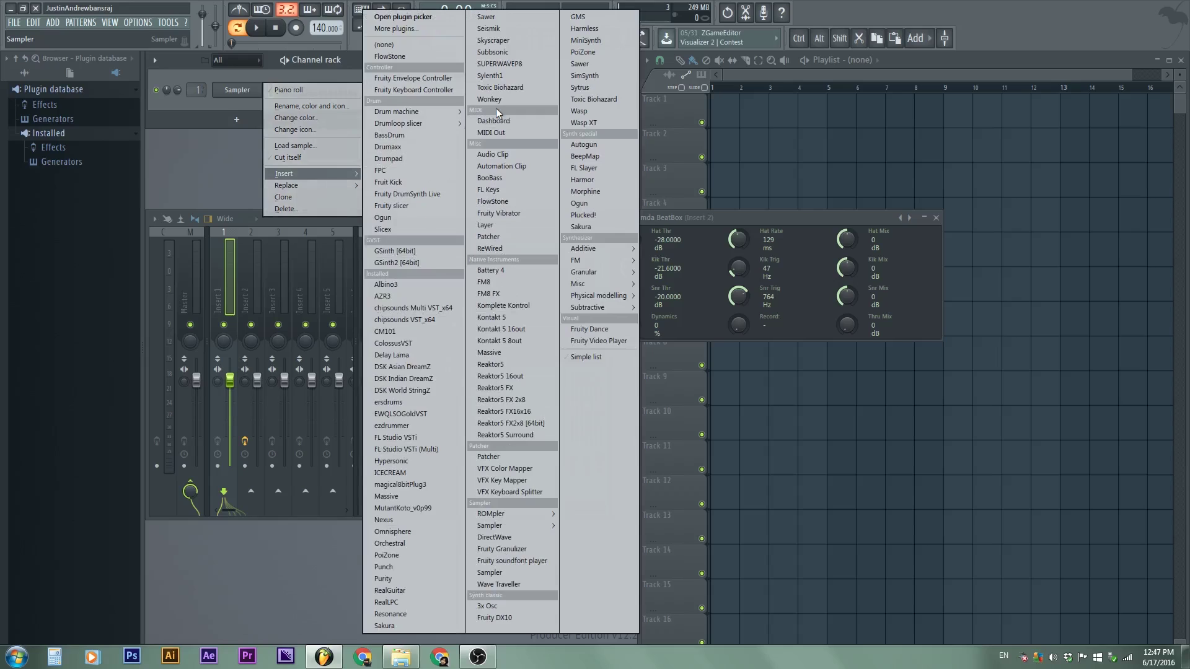
left_click(238, 179)
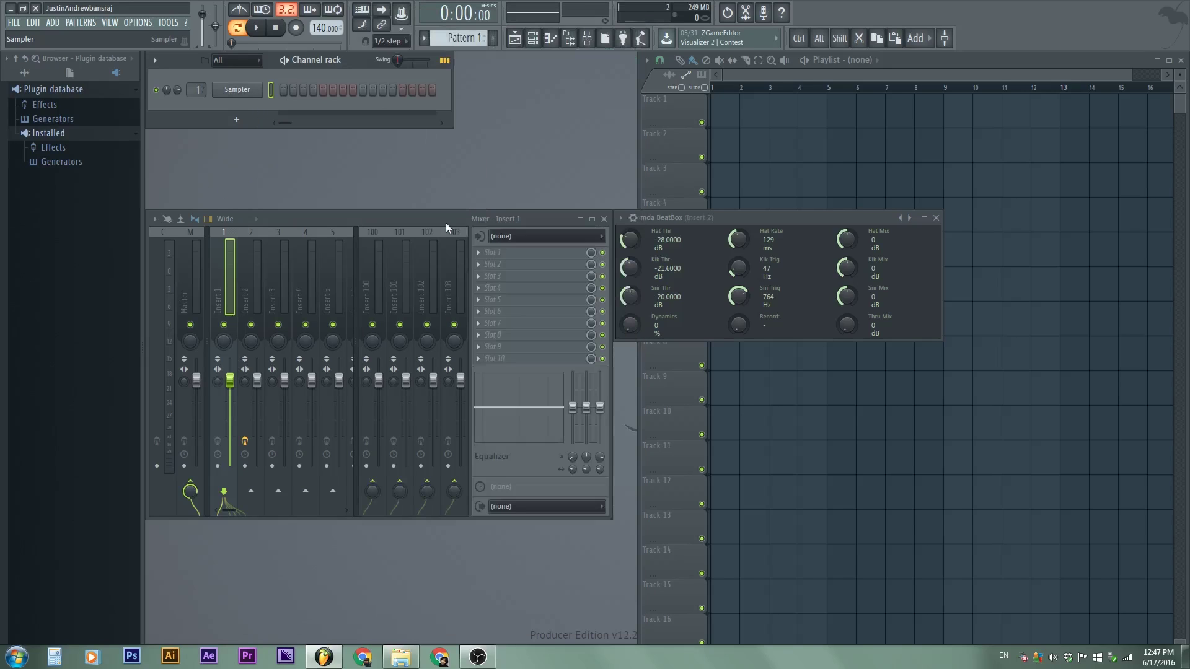